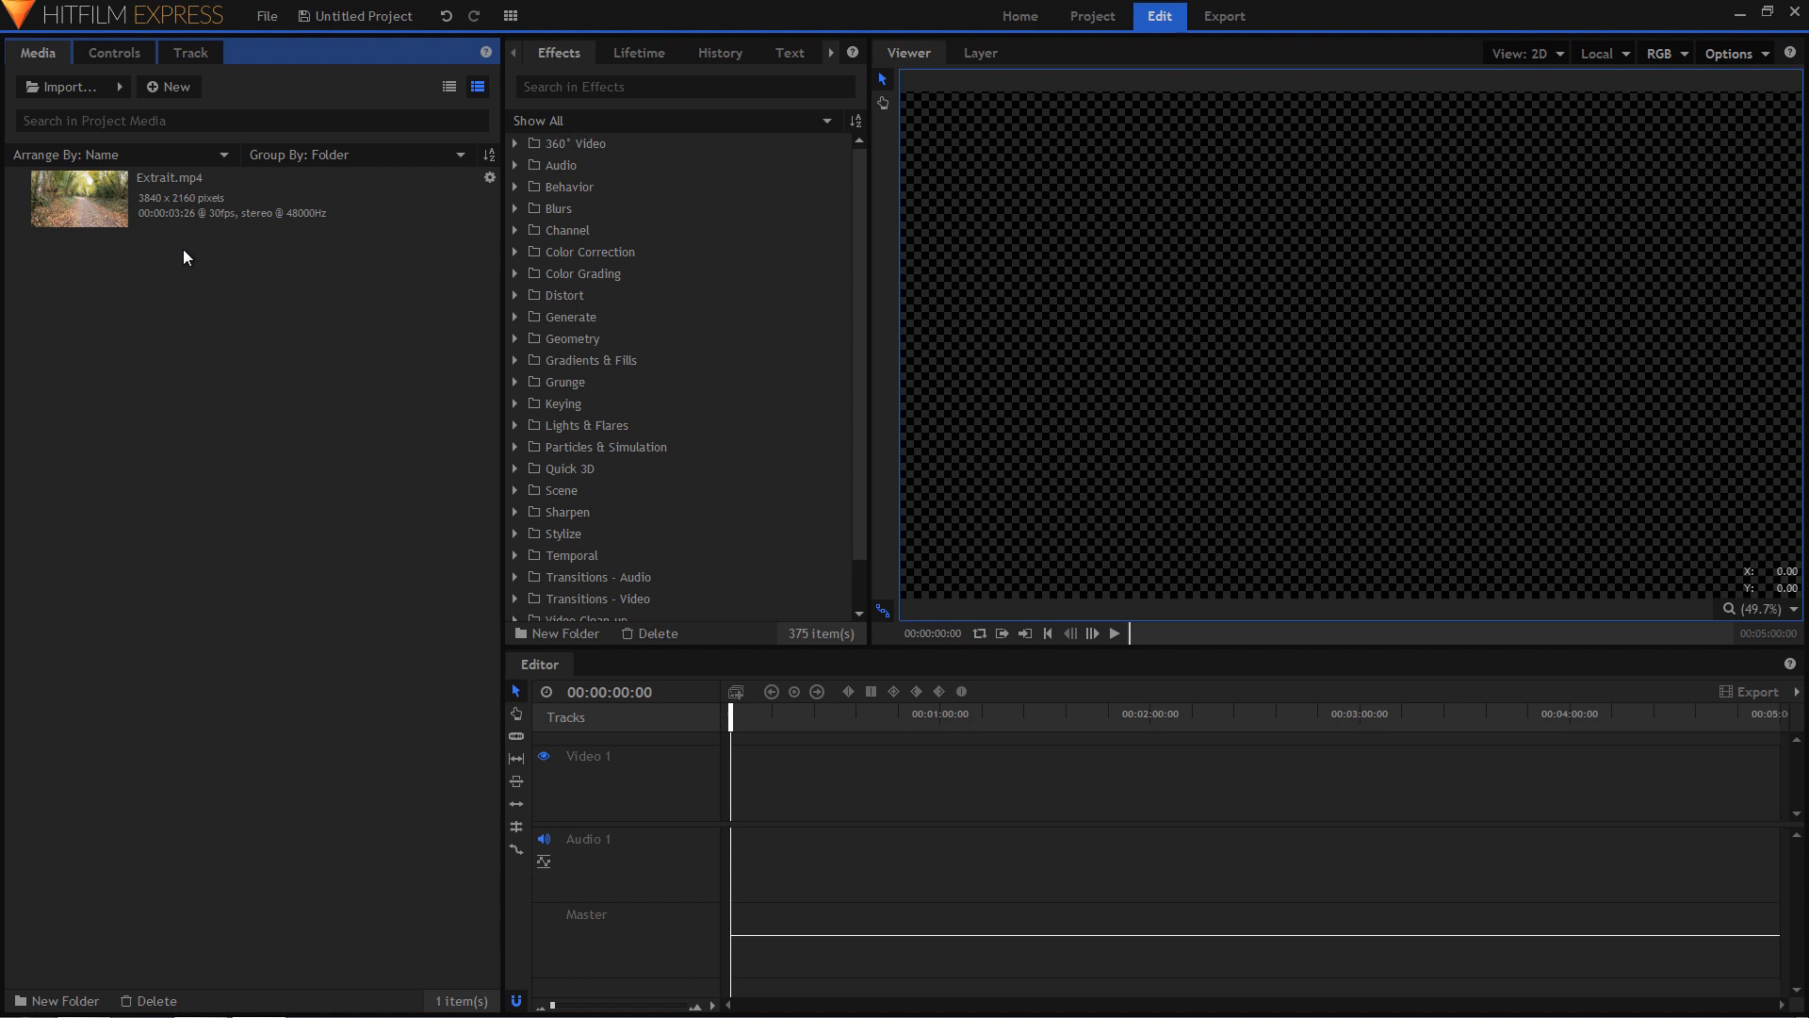
Place Extrait.mp4 at the start of the Video 1 track, keeping the current Editor Sequence settings.
{"action": "left_click_drag", "start_coordinate": [87, 194], "coordinate": [741, 801]}
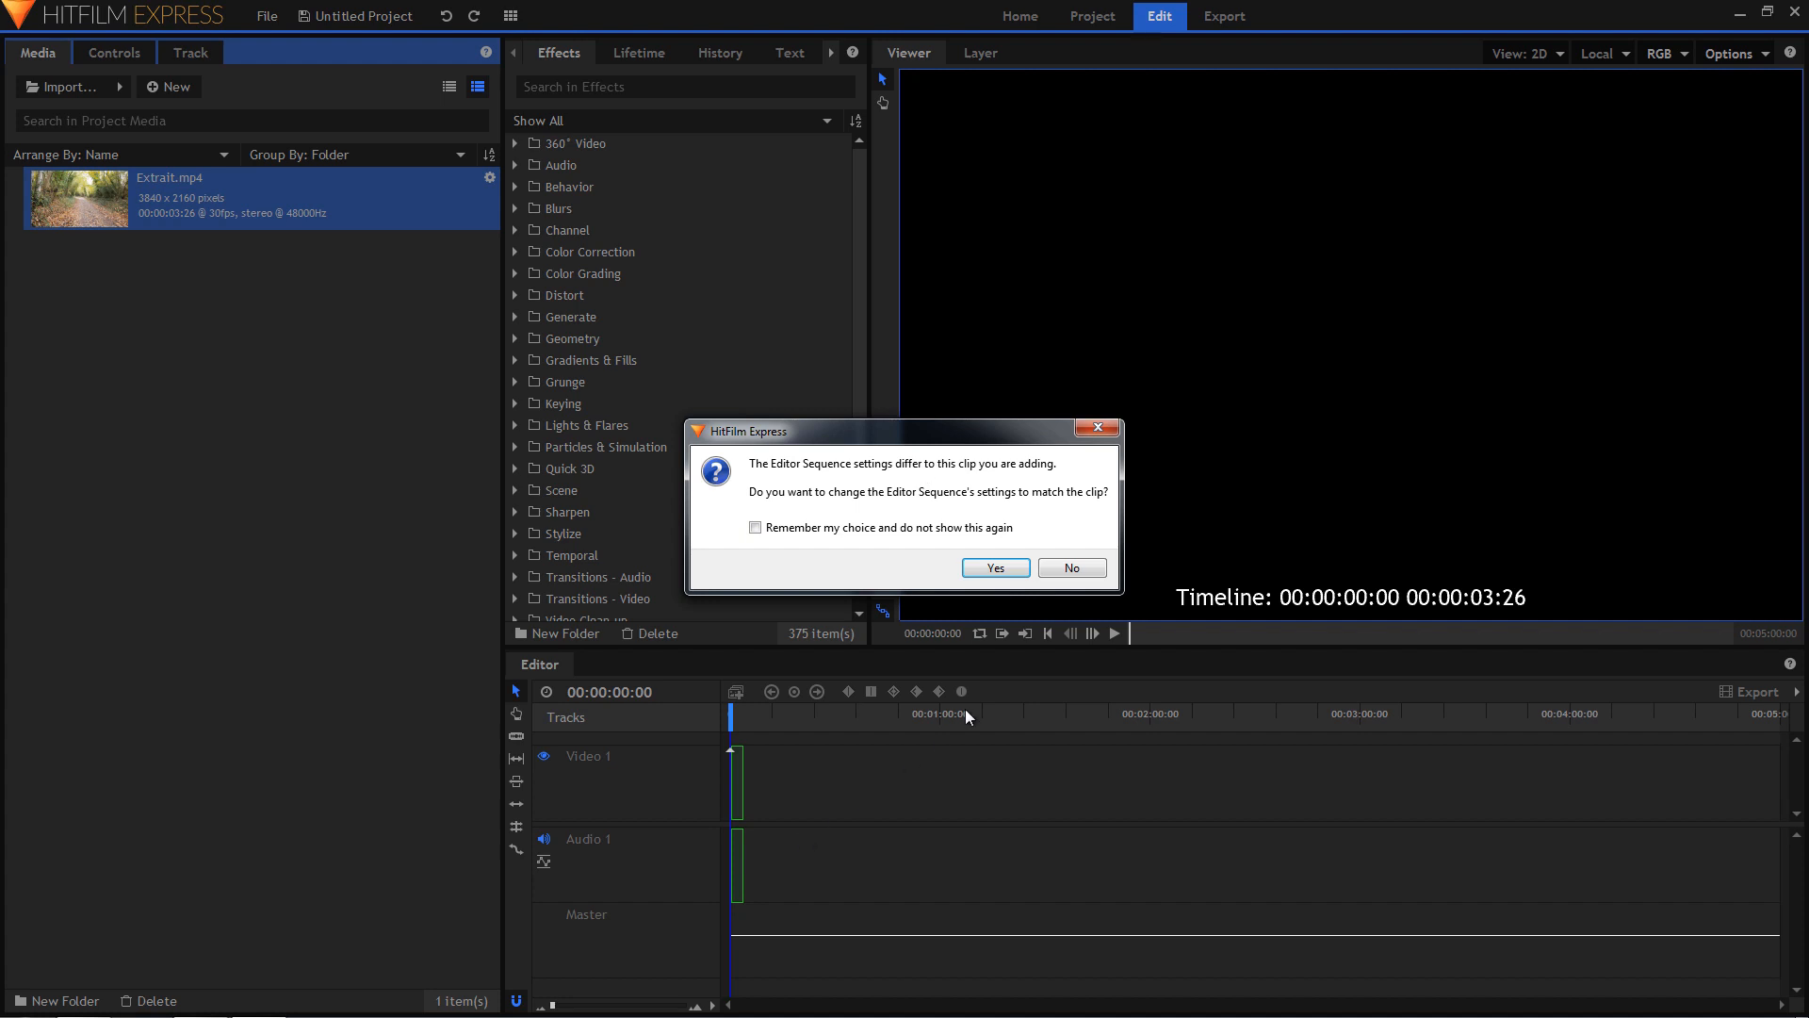
{"action": "left_click", "coordinate": [1073, 567]}
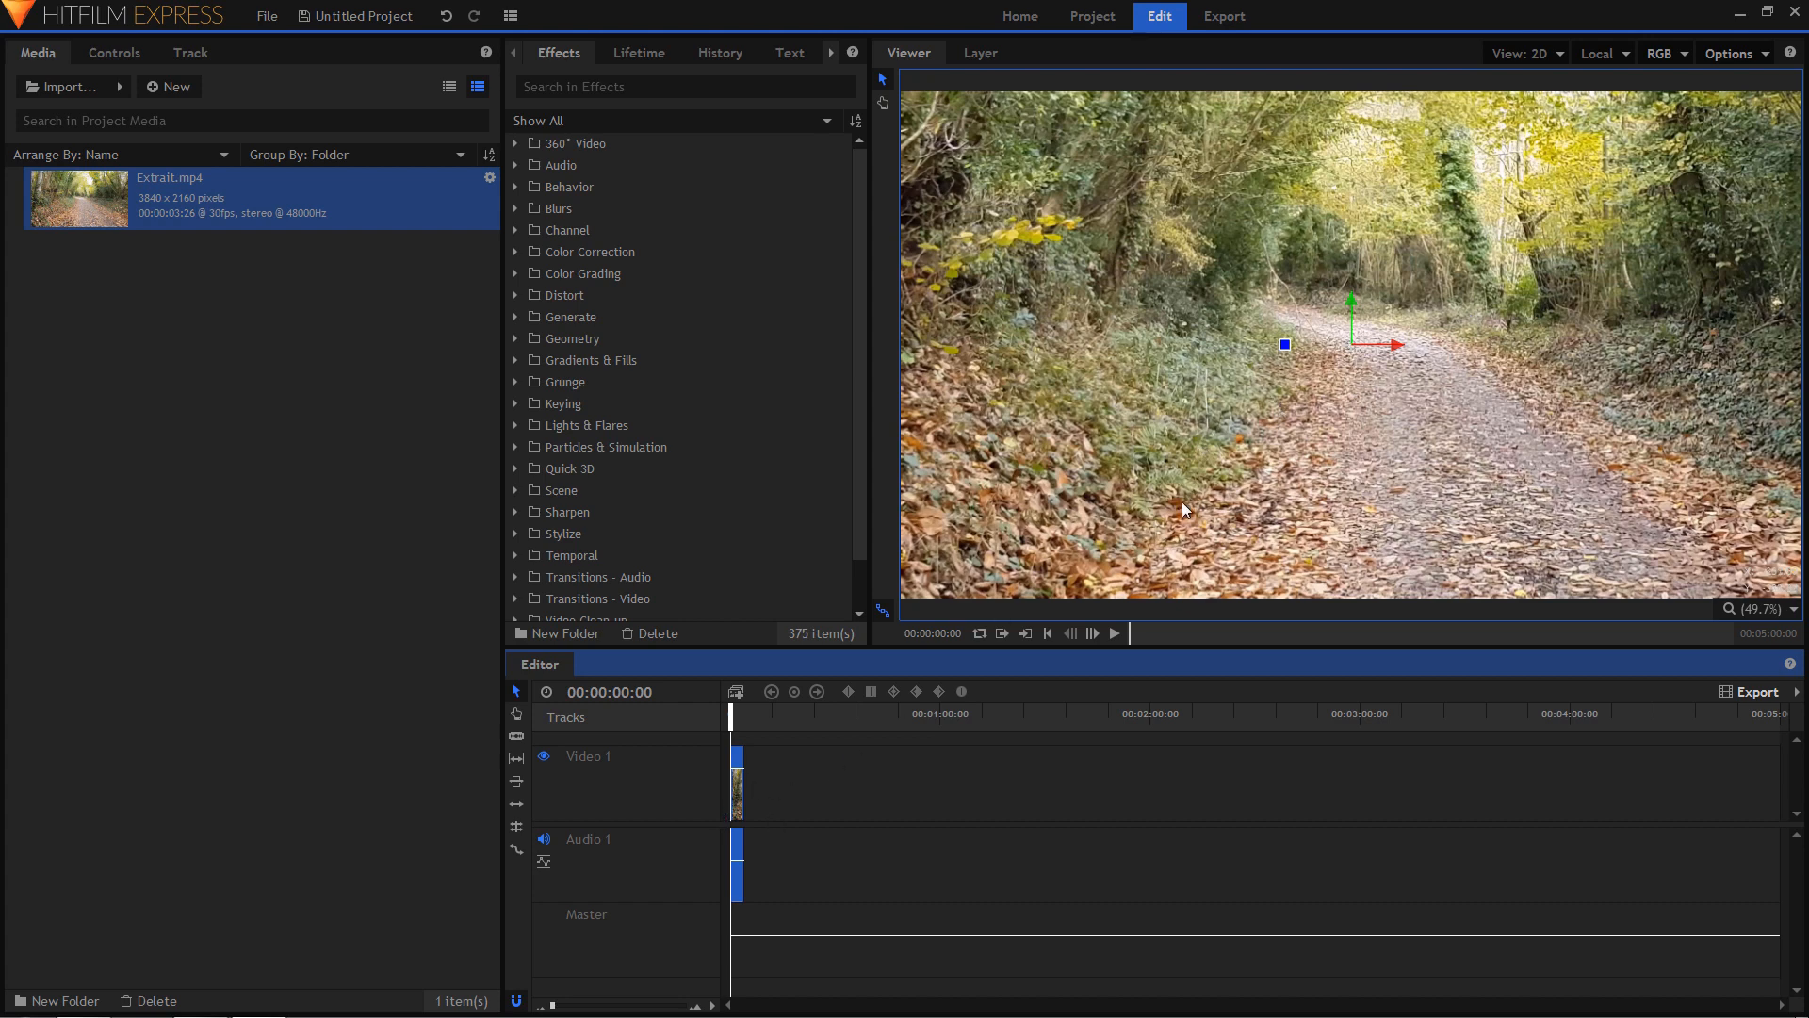
Set the scale of the Extrait.mp4 clip to 50% in its transform properties.
{"action": "left_click", "coordinate": [115, 55]}
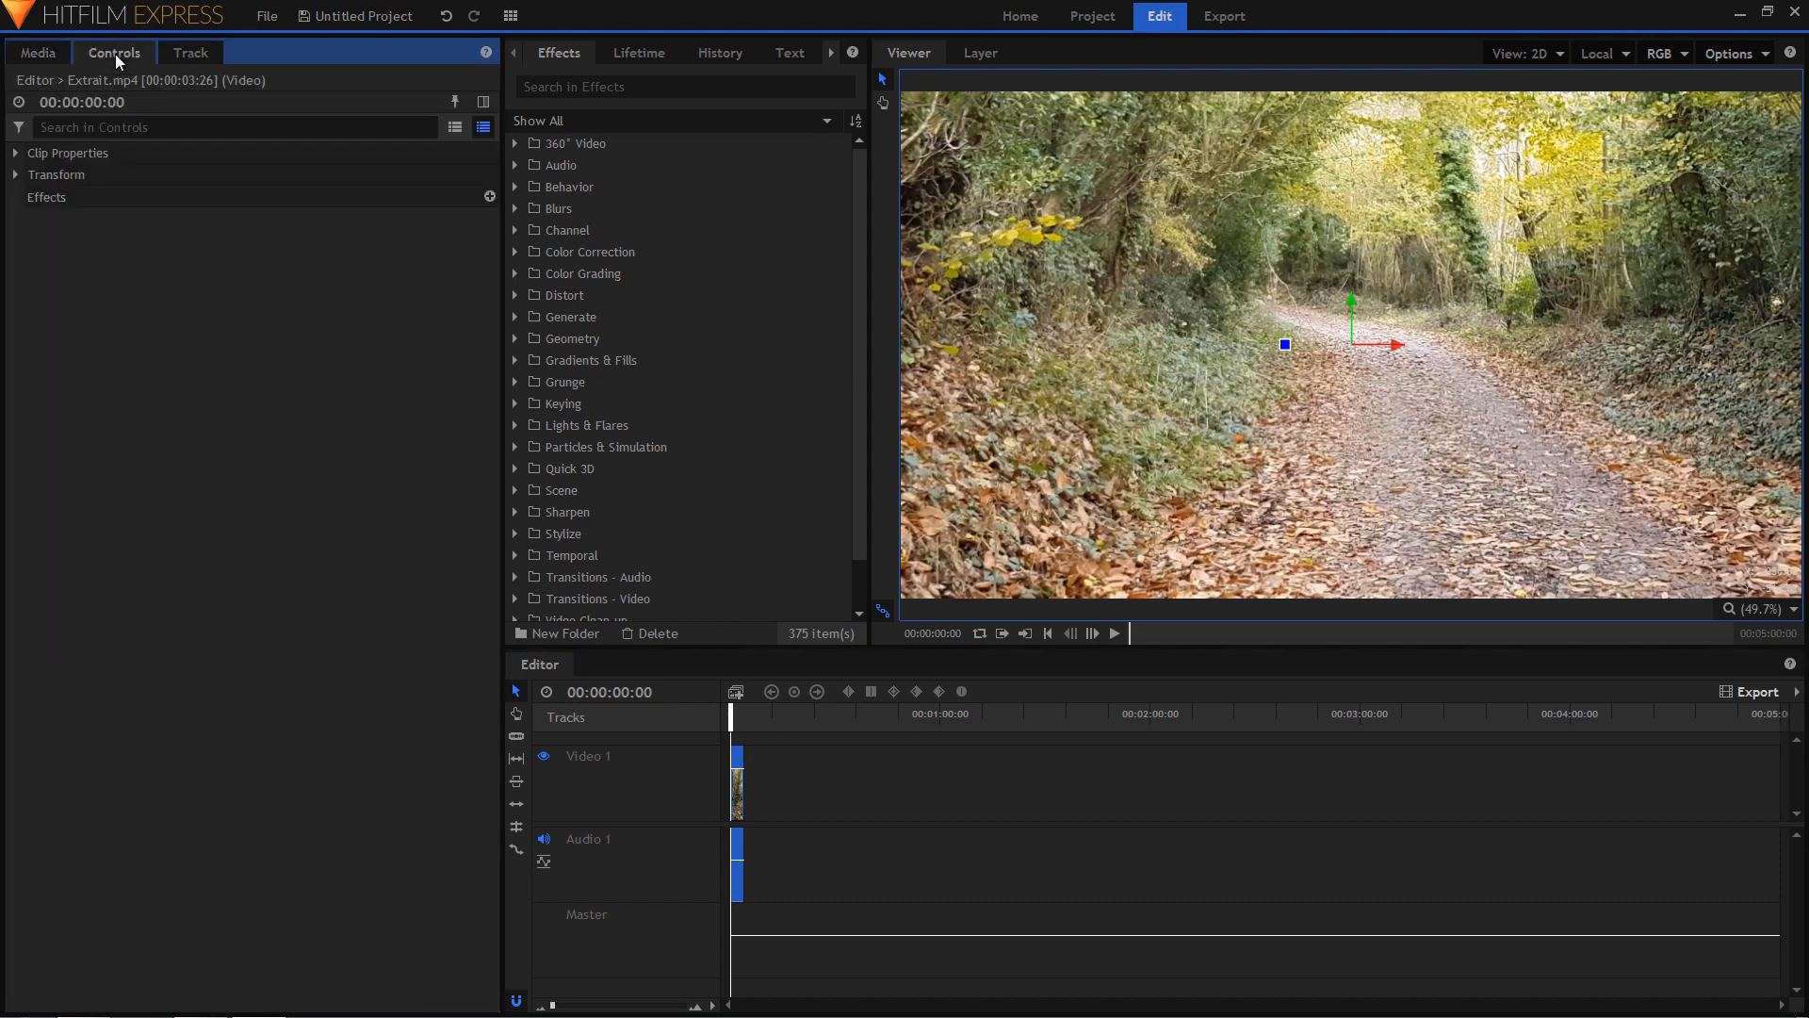
{"action": "left_click", "coordinate": [15, 176]}
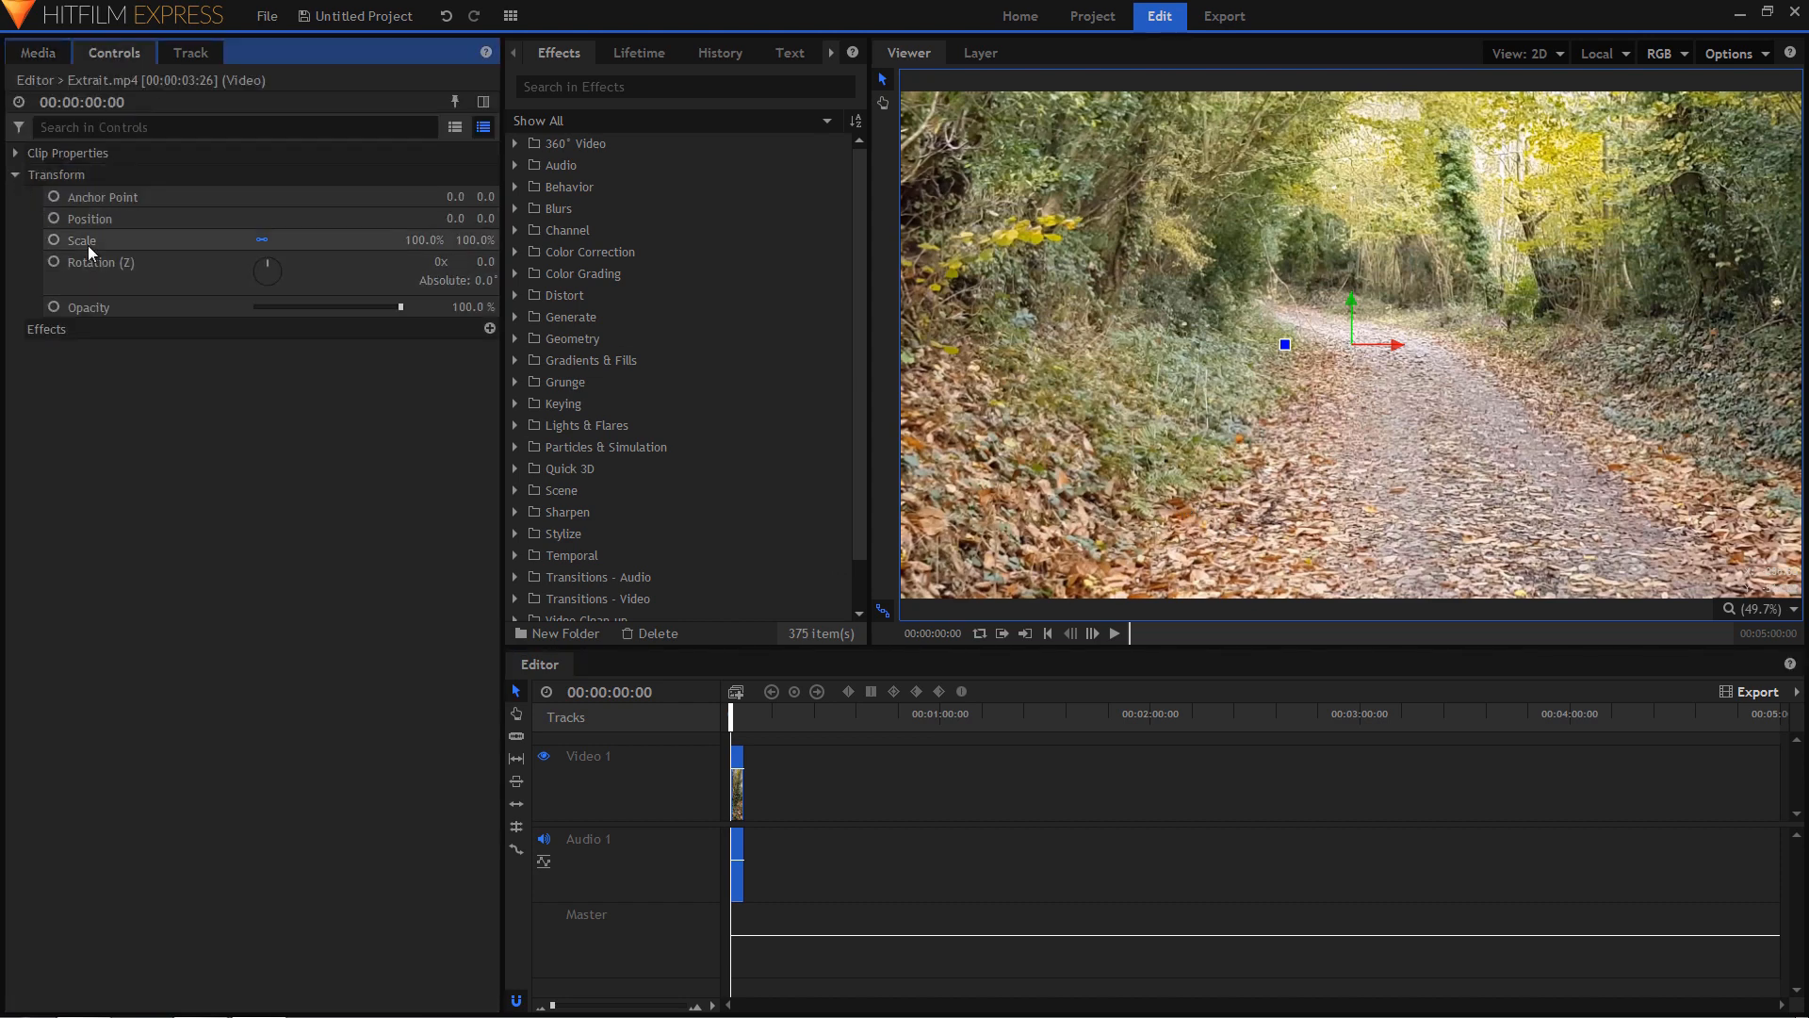
{"action": "left_click", "coordinate": [365, 239]}
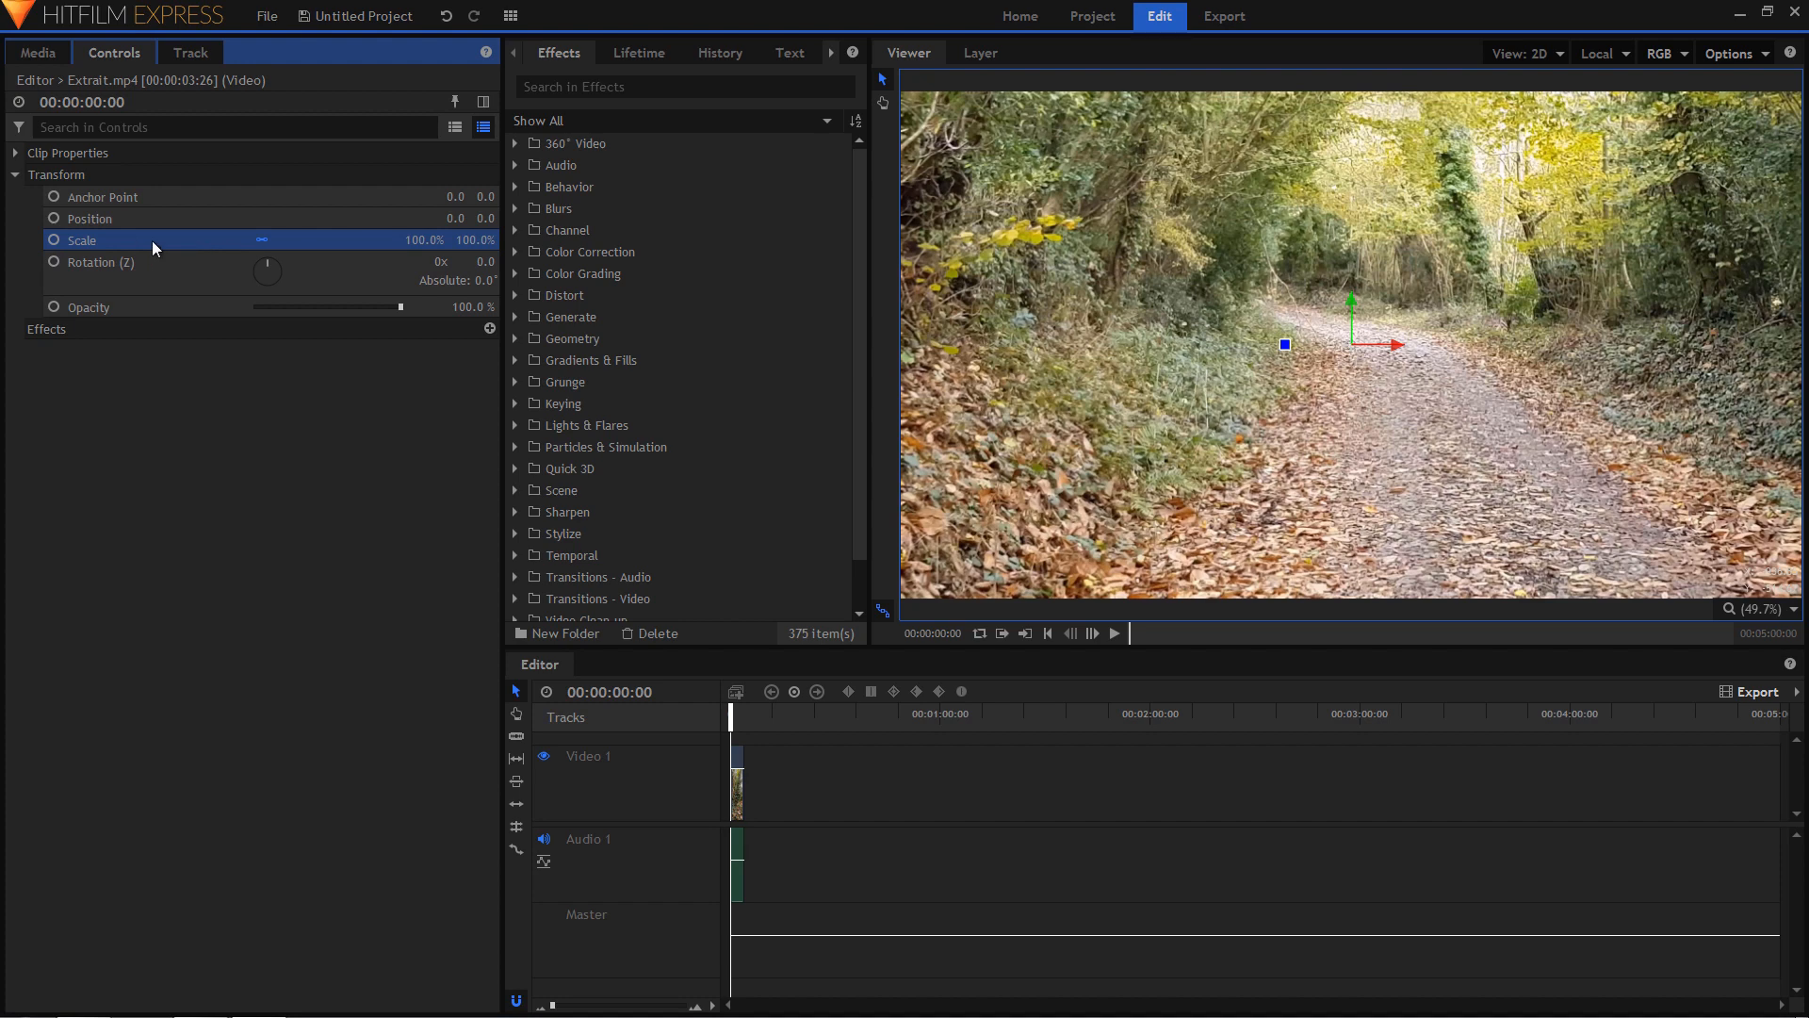
{"action": "left_click", "coordinate": [433, 239]}
{"action": "type", "text": "50"}
{"action": "key", "text": "Return"}
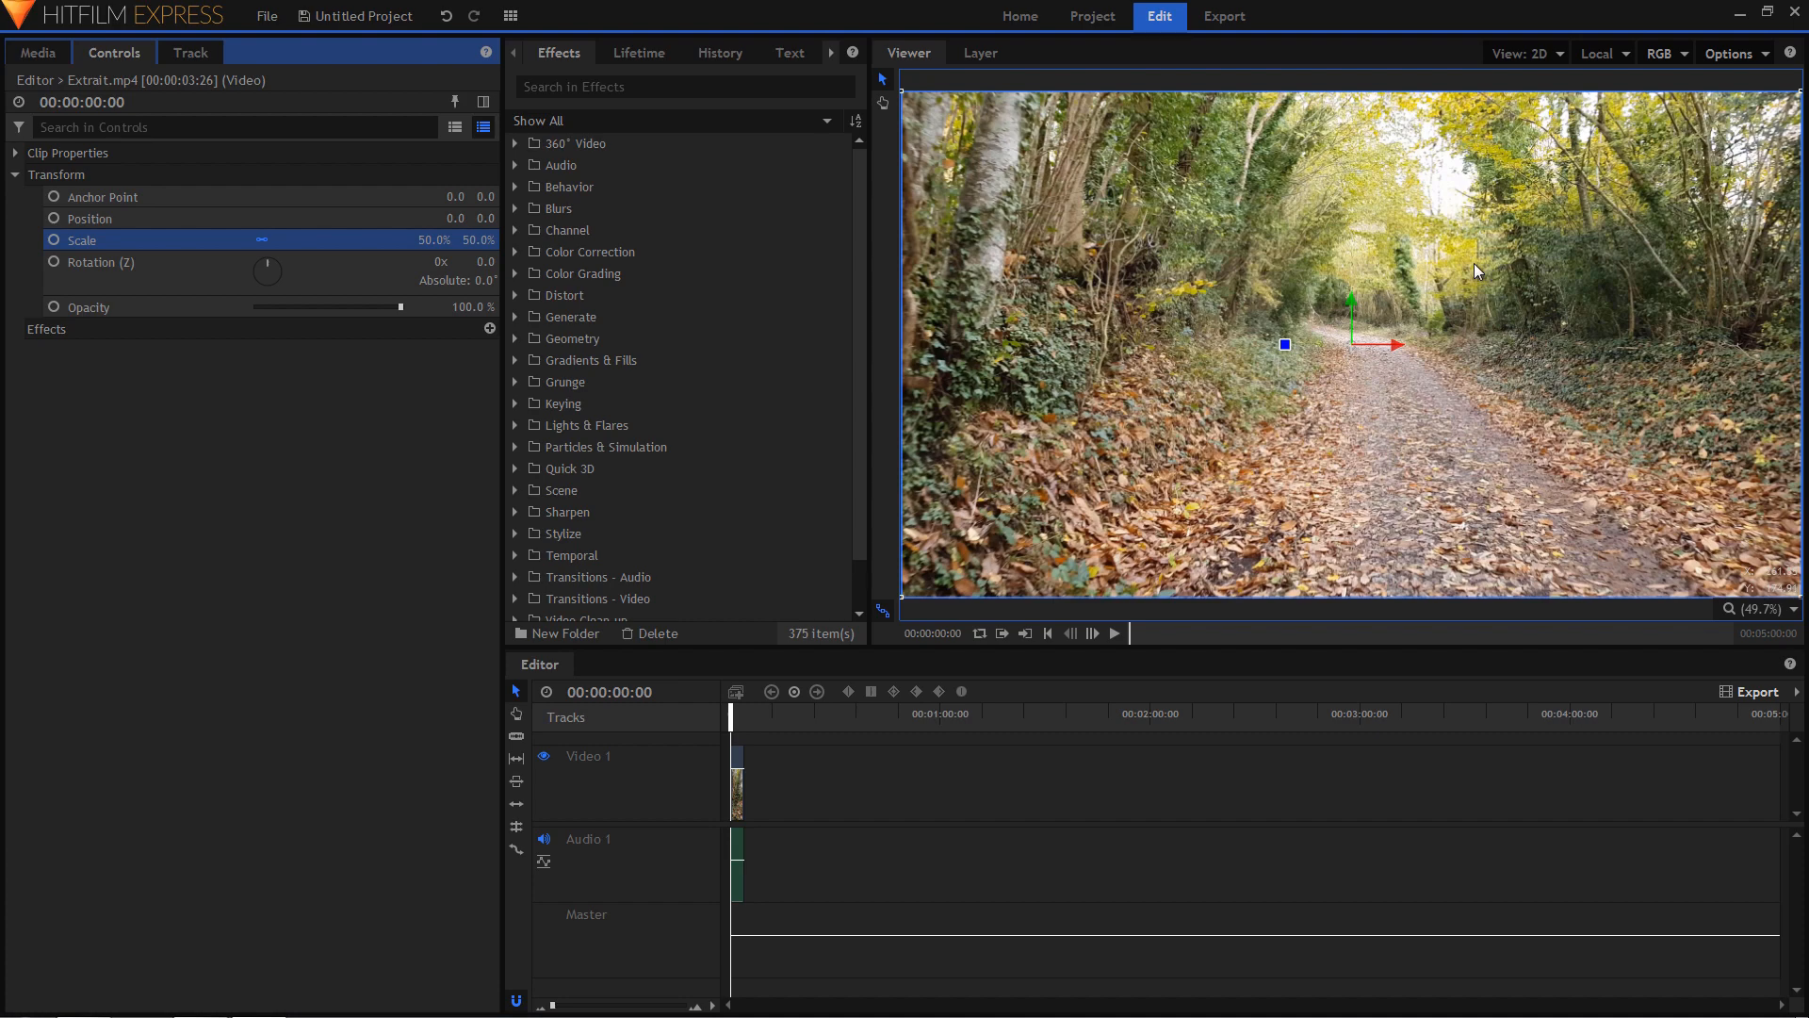
Play back the rescaled clip twice and return the playhead to the start.
{"action": "key", "text": "space"}
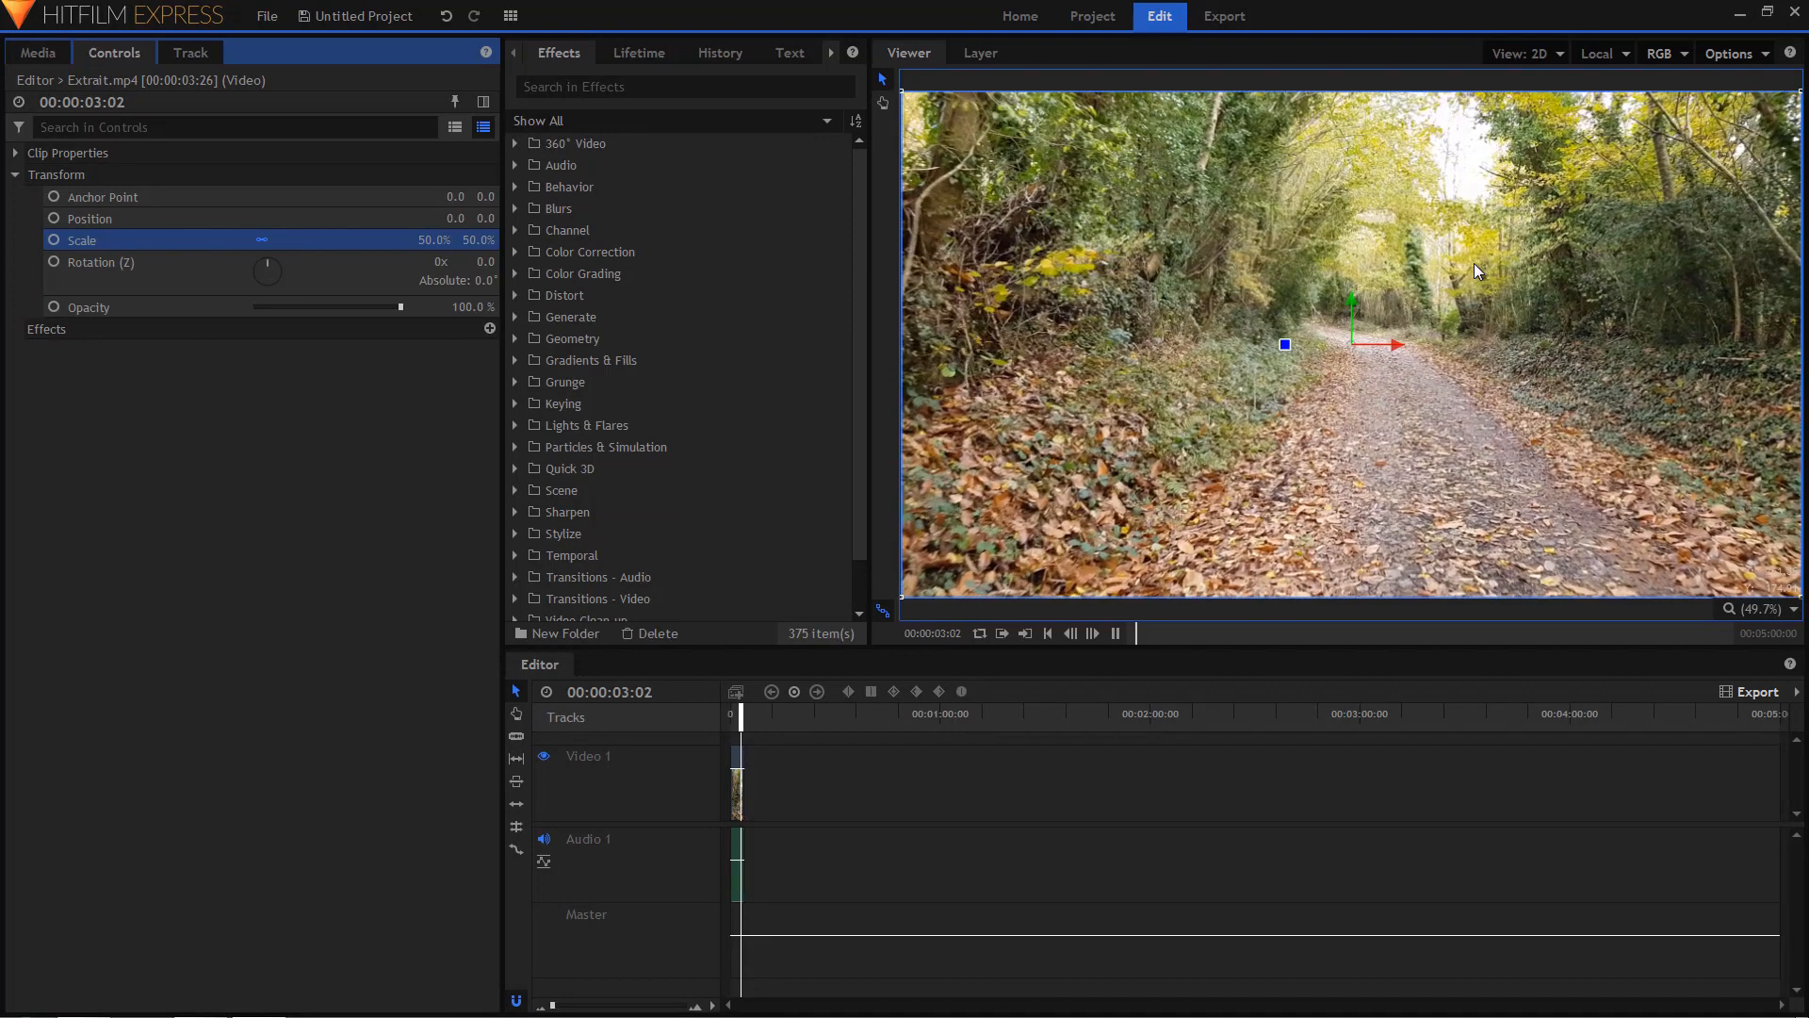
{"action": "key", "text": "space"}
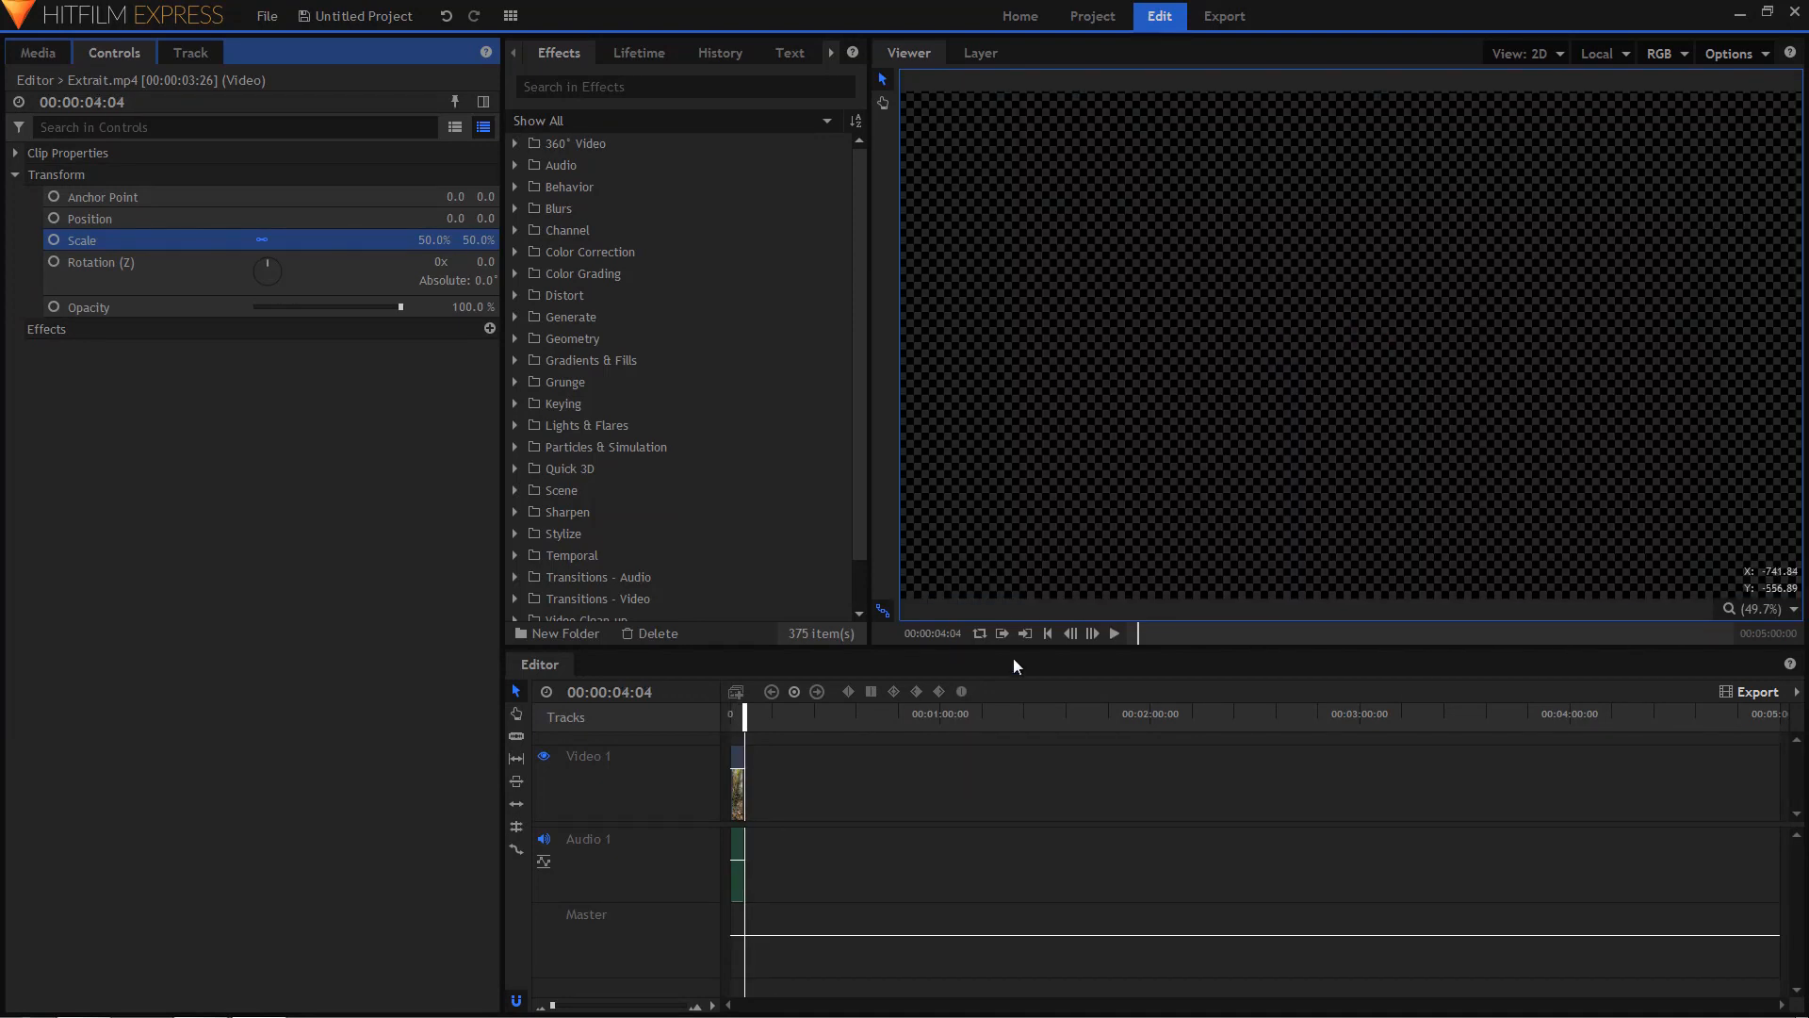
{"action": "left_click_drag", "start_coordinate": [735, 751], "coordinate": [589, 751]}
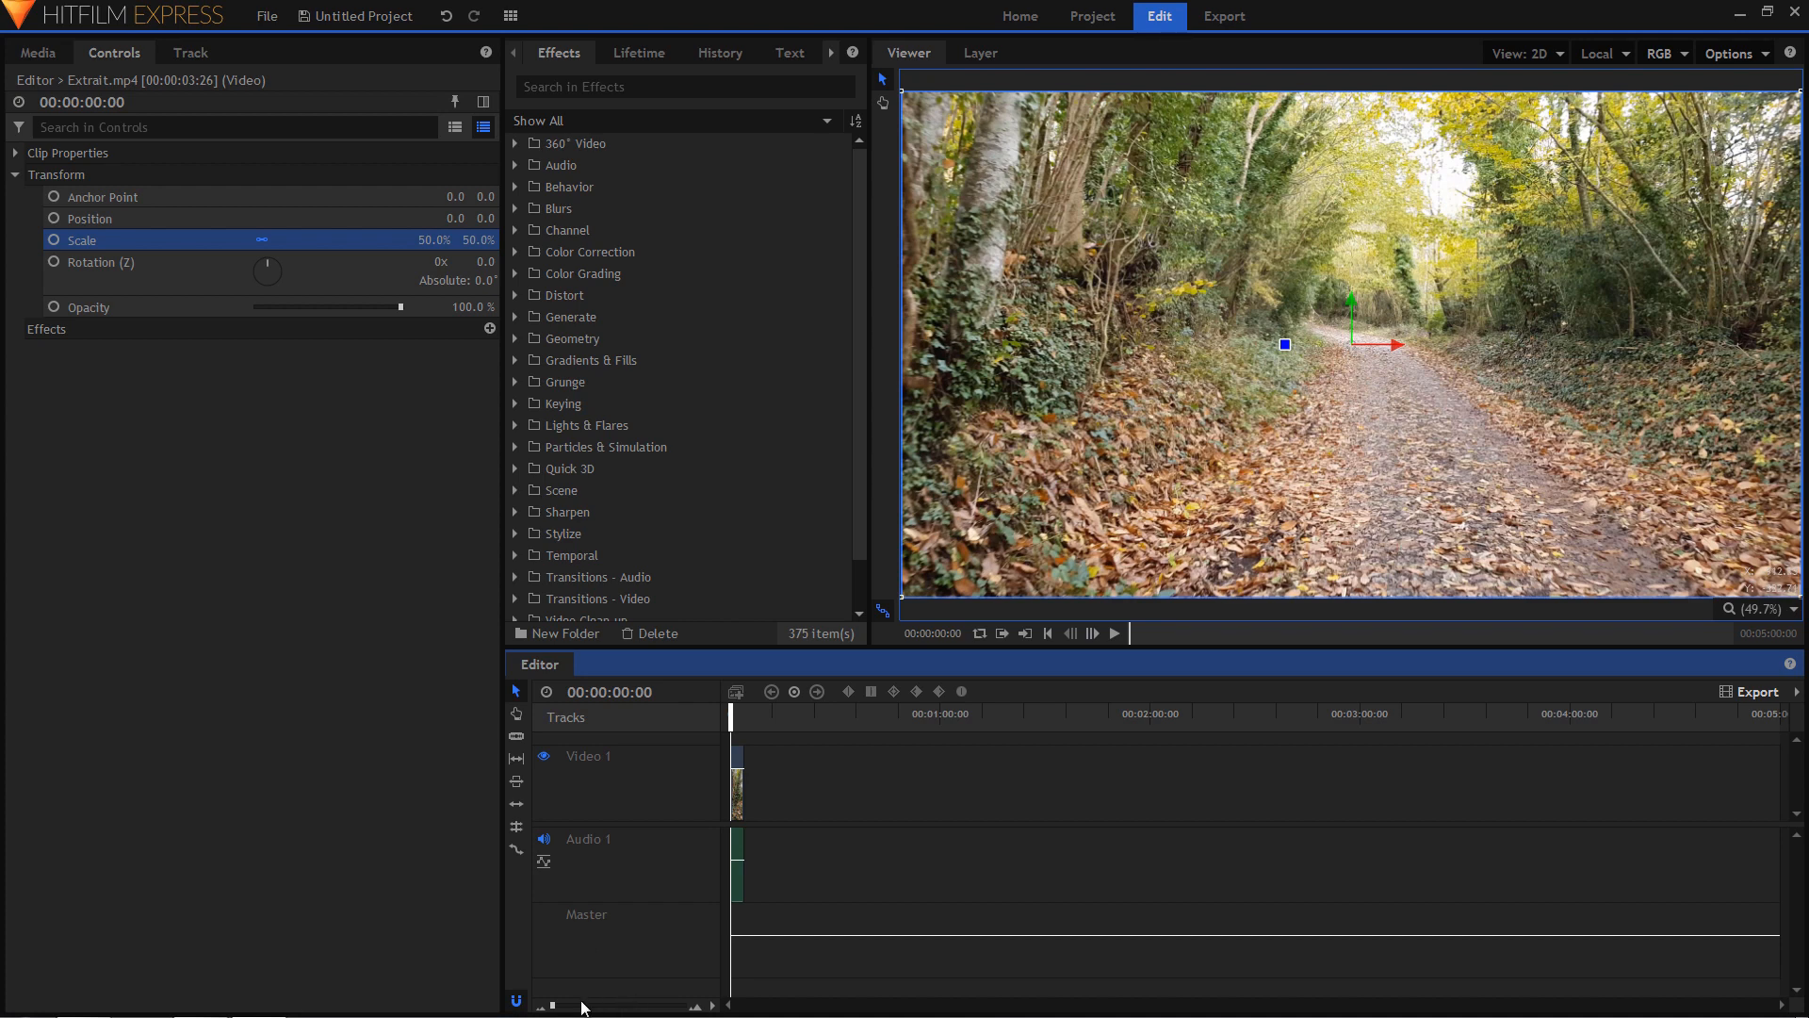
{"action": "left_click_drag", "start_coordinate": [553, 1005], "coordinate": [571, 1005]}
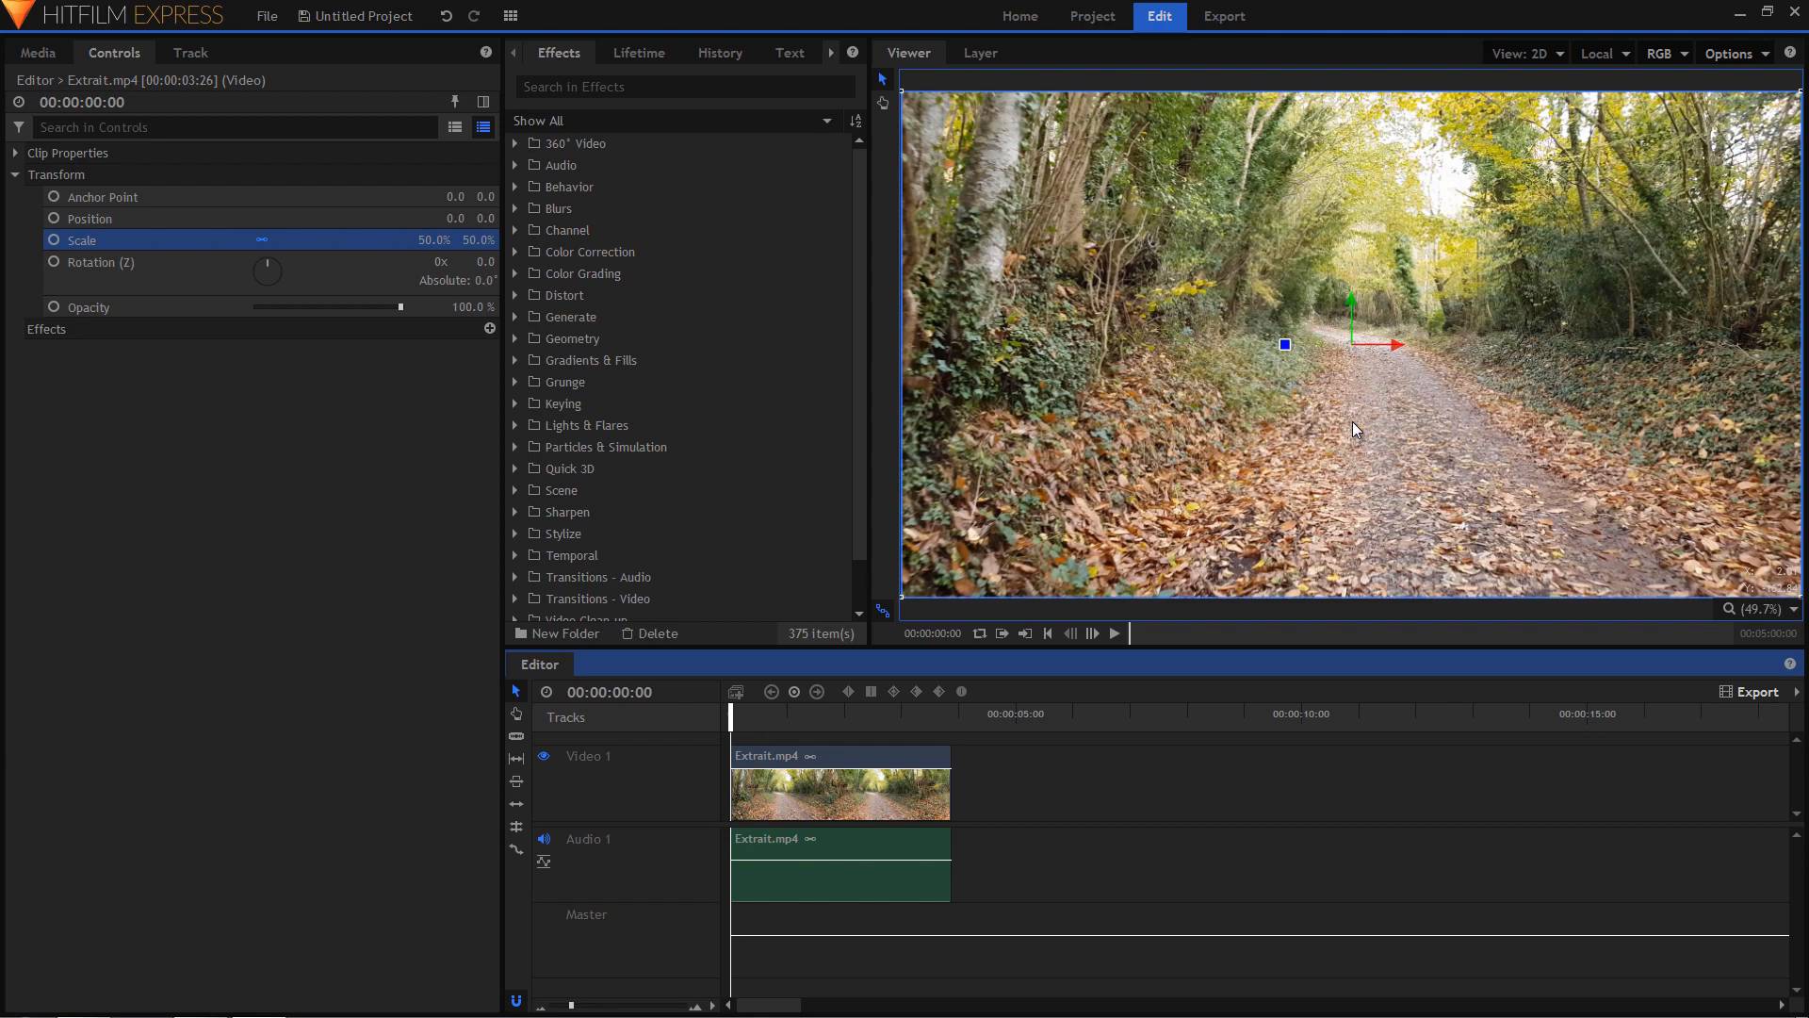
{"action": "key", "text": "space"}
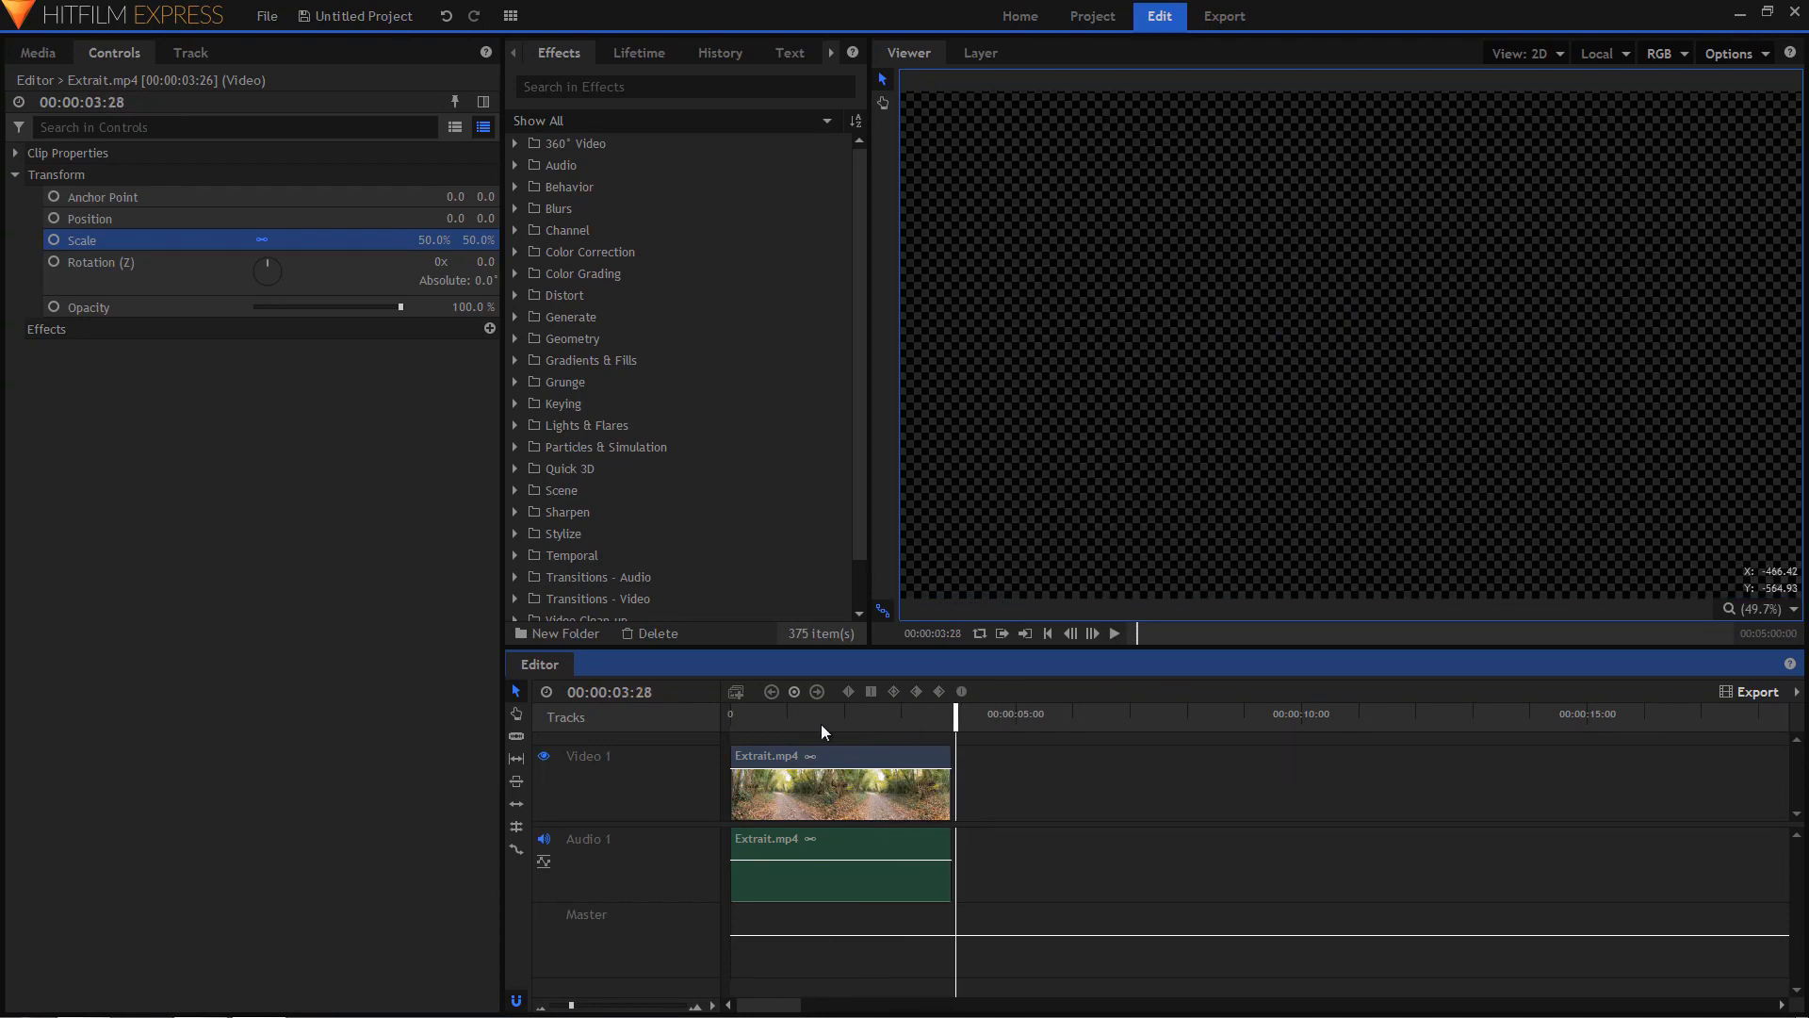
{"action": "left_click_drag", "start_coordinate": [822, 726], "coordinate": [667, 740]}
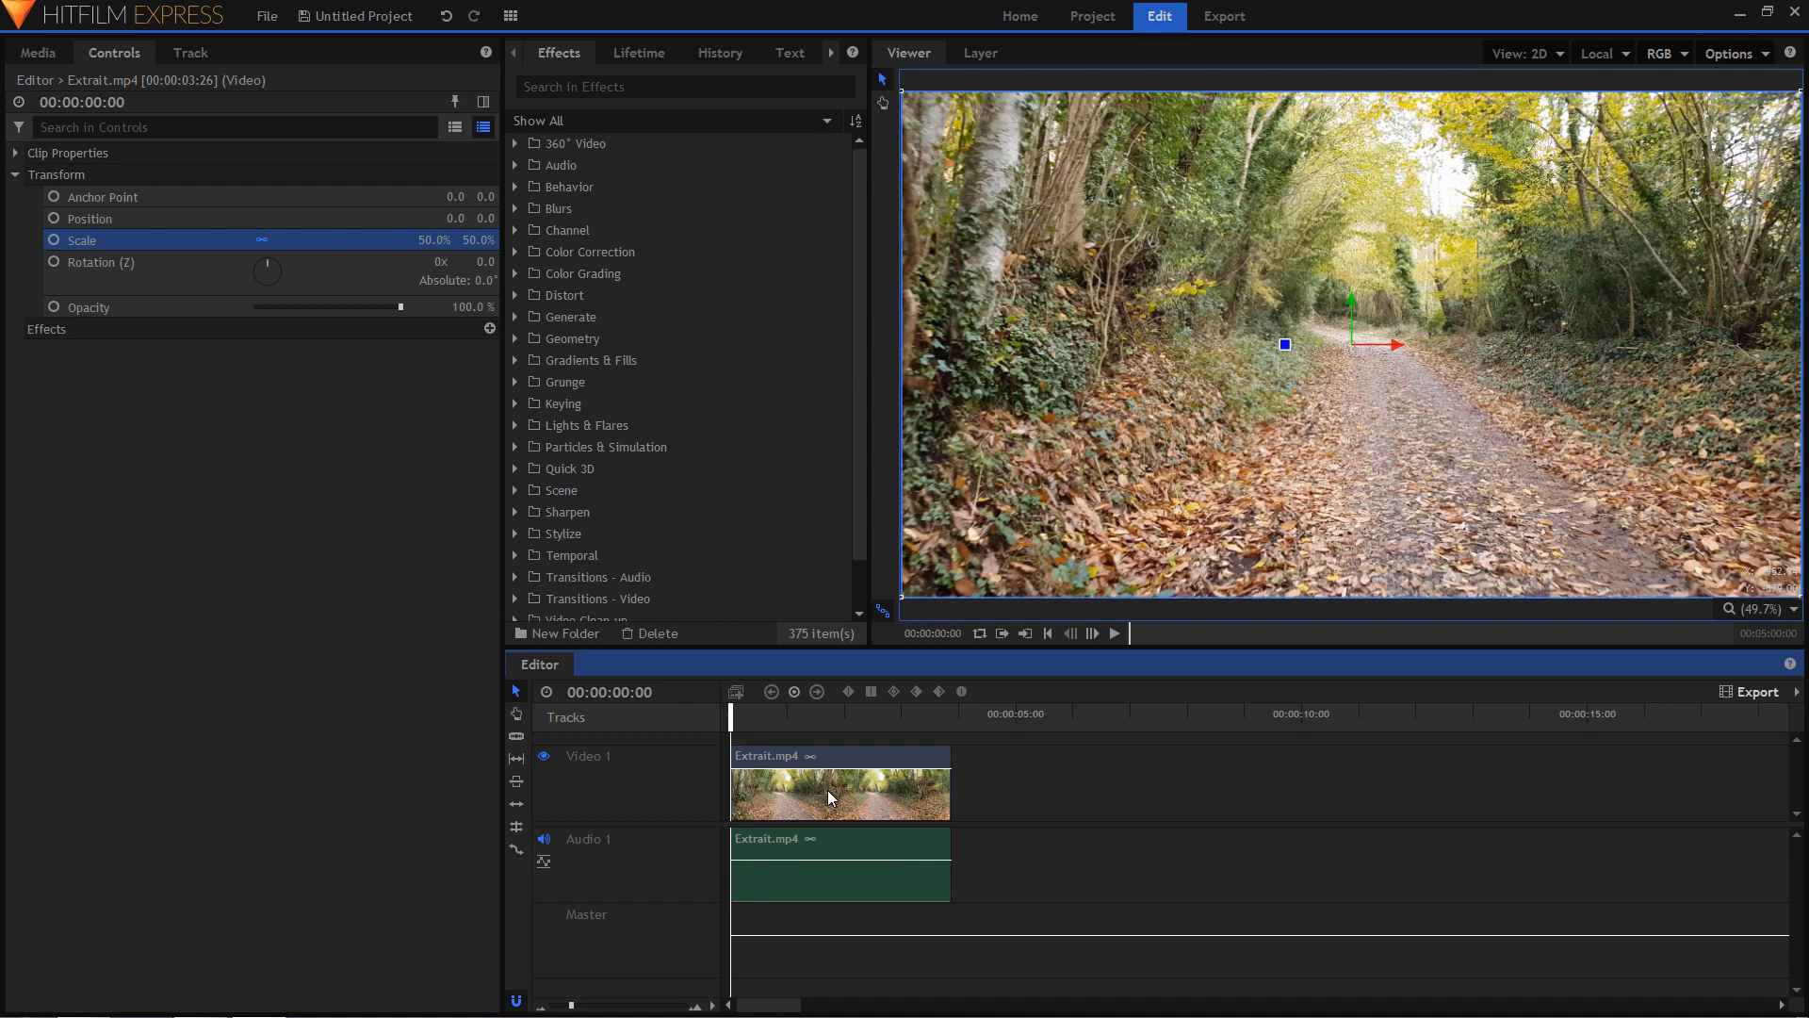
Enable keyframing for the clip's scale at 00:00:00:00 and display the keyframe timeline in a widened Controls area.
{"action": "left_click", "coordinate": [53, 240]}
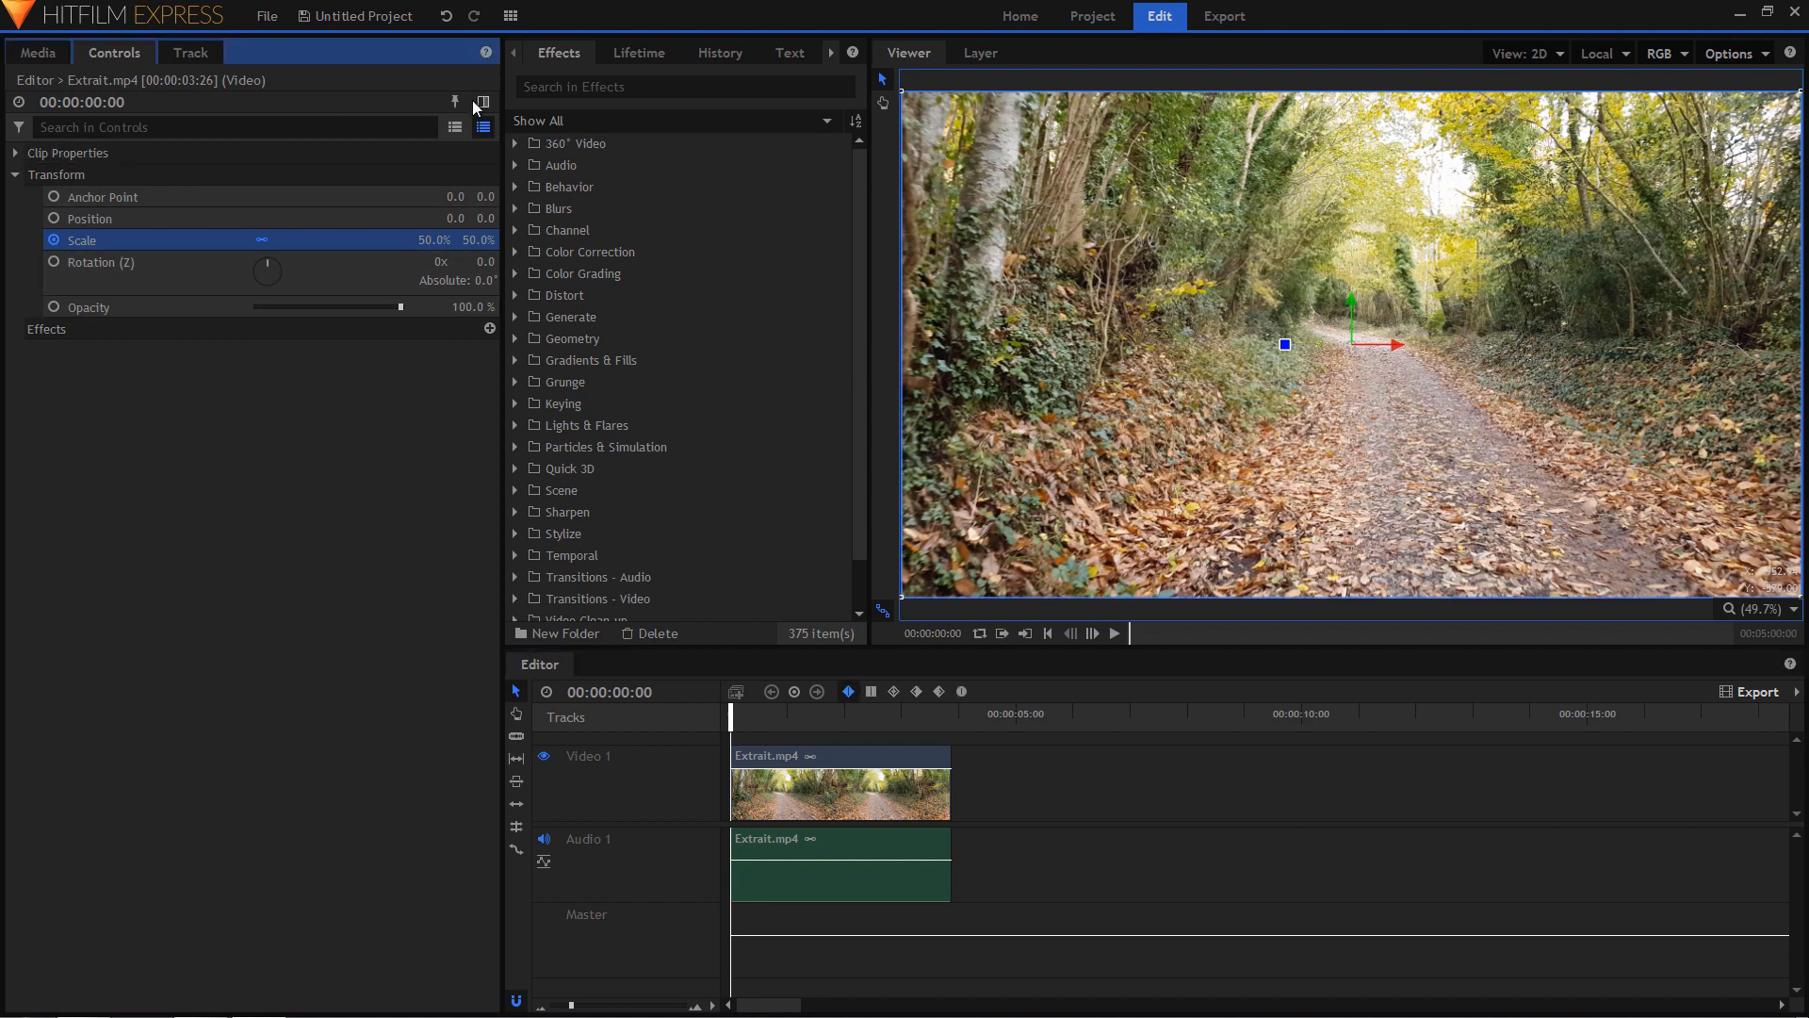
{"action": "left_click", "coordinate": [486, 102]}
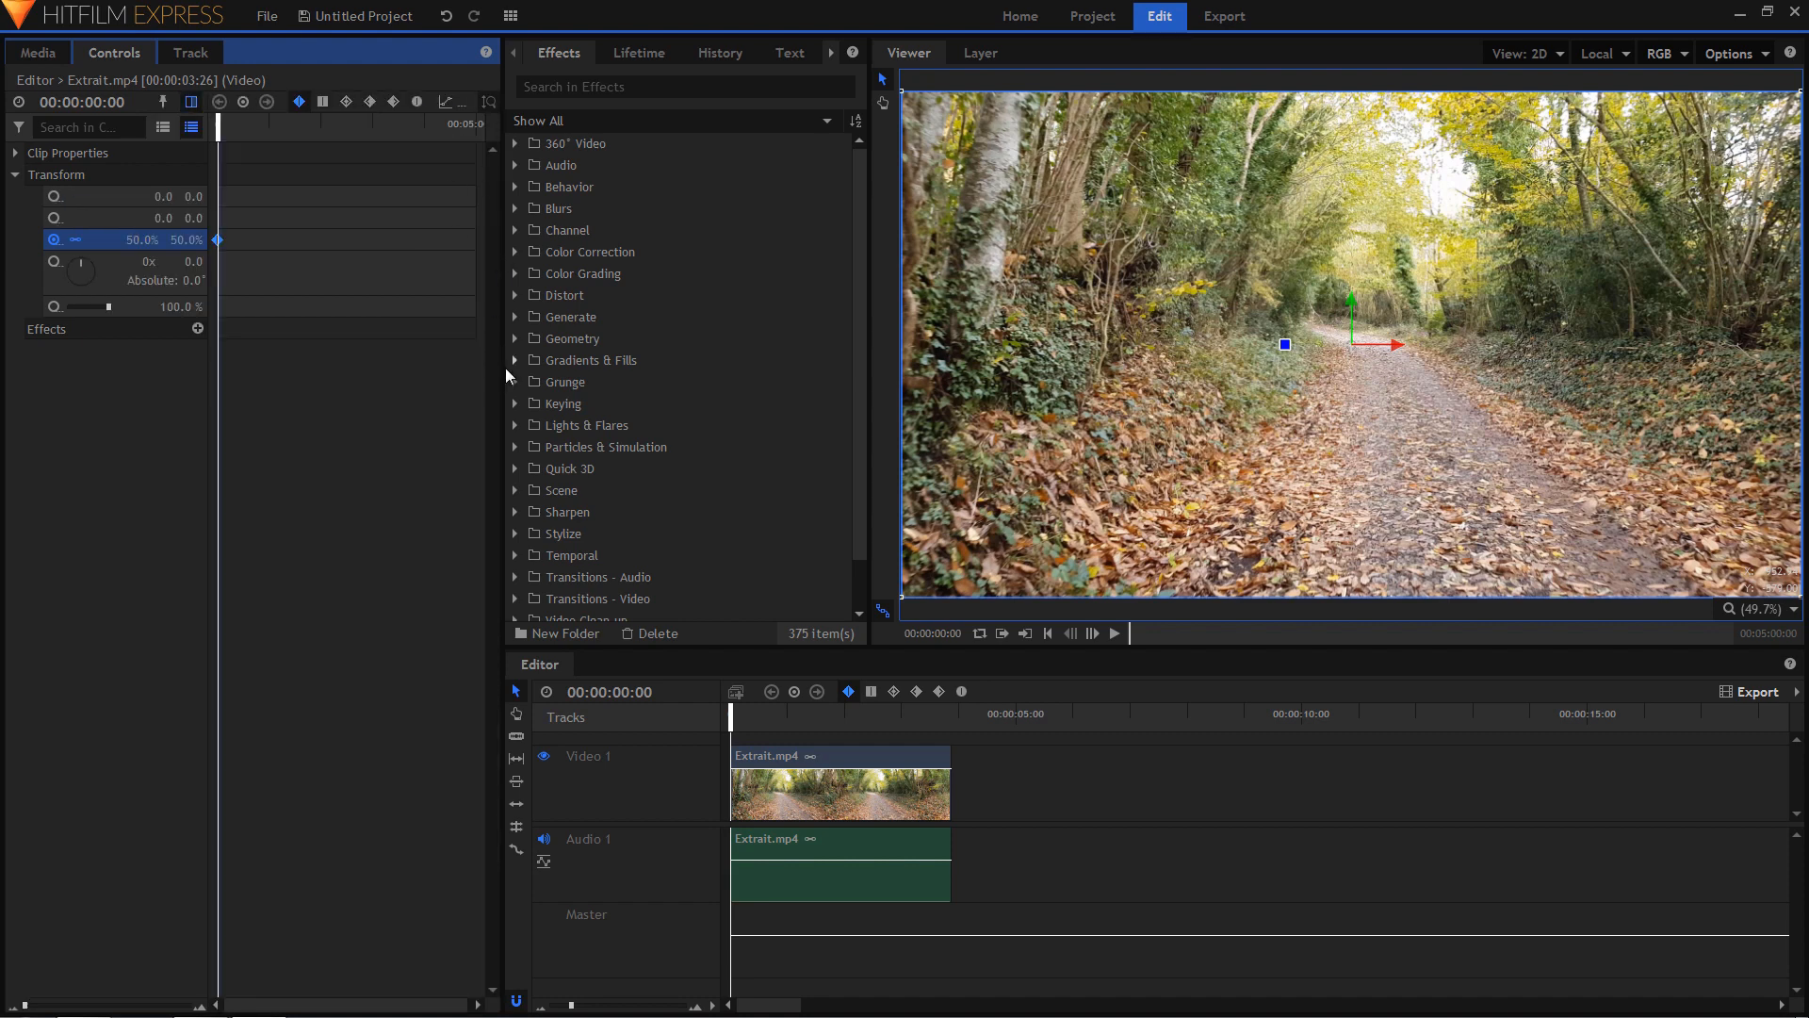
{"action": "left_click_drag", "start_coordinate": [500, 367], "coordinate": [1014, 367]}
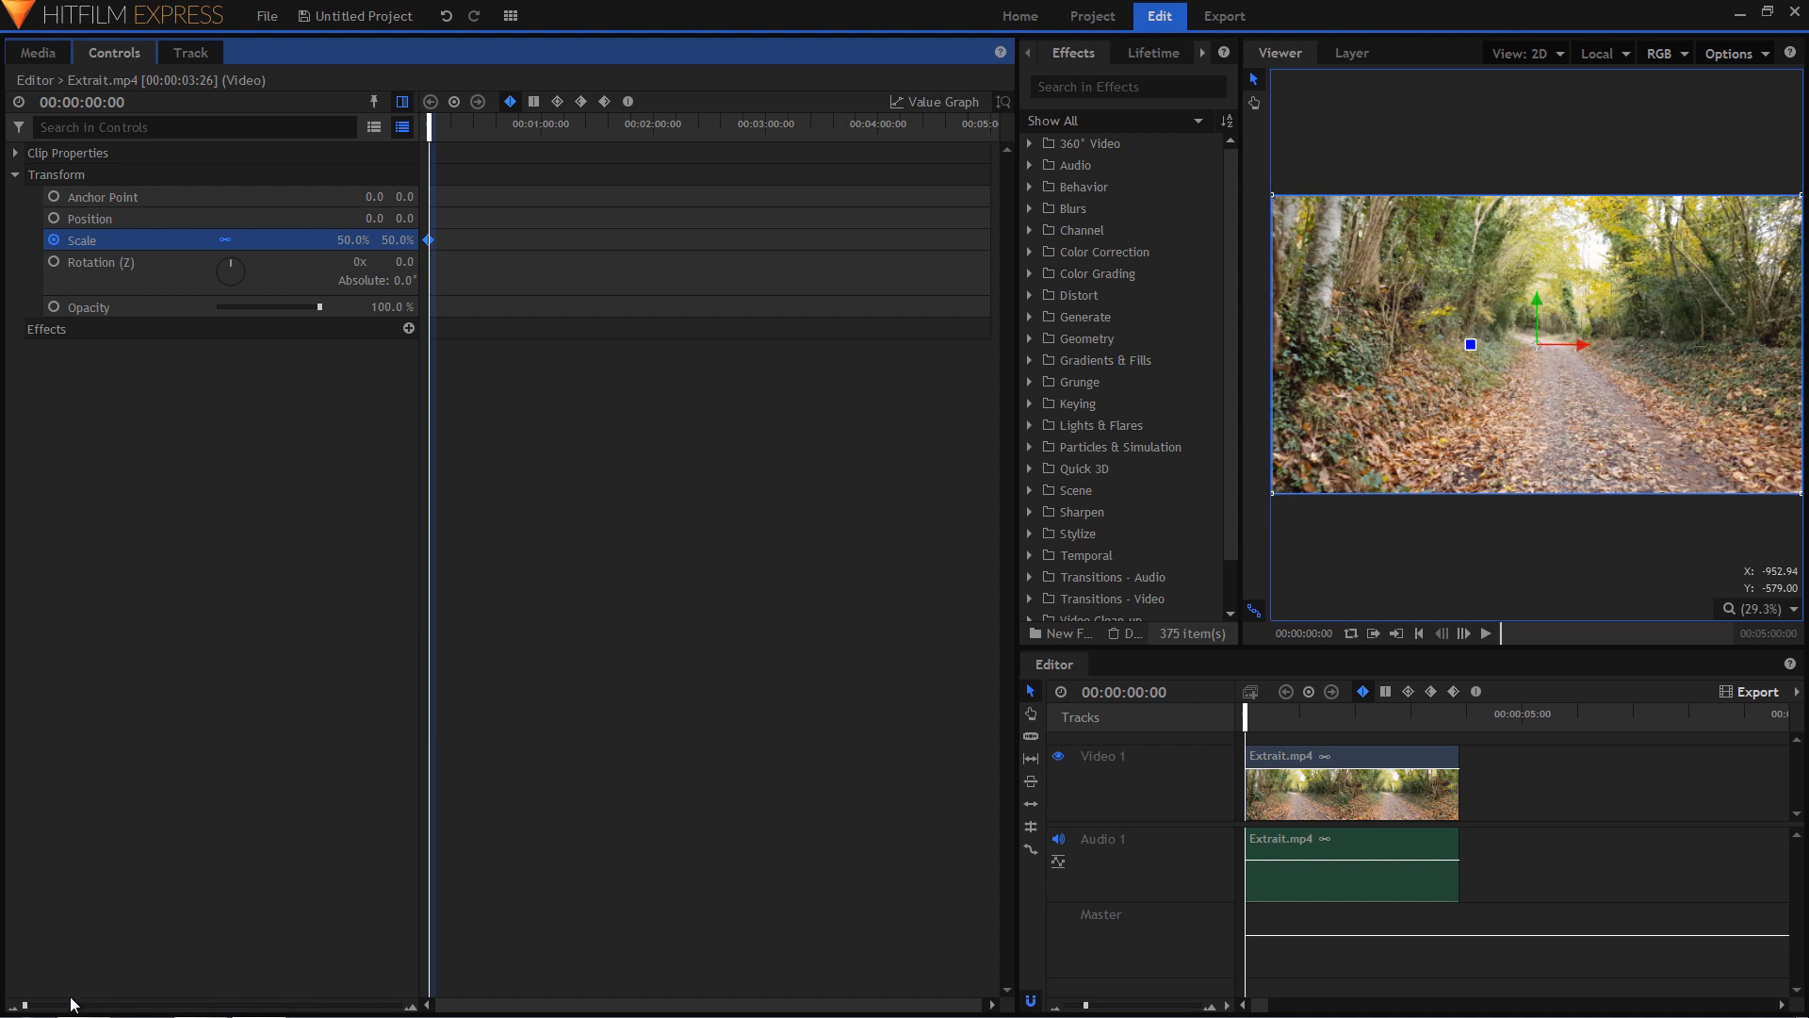
{"action": "left_click_drag", "start_coordinate": [25, 1007], "coordinate": [75, 1004]}
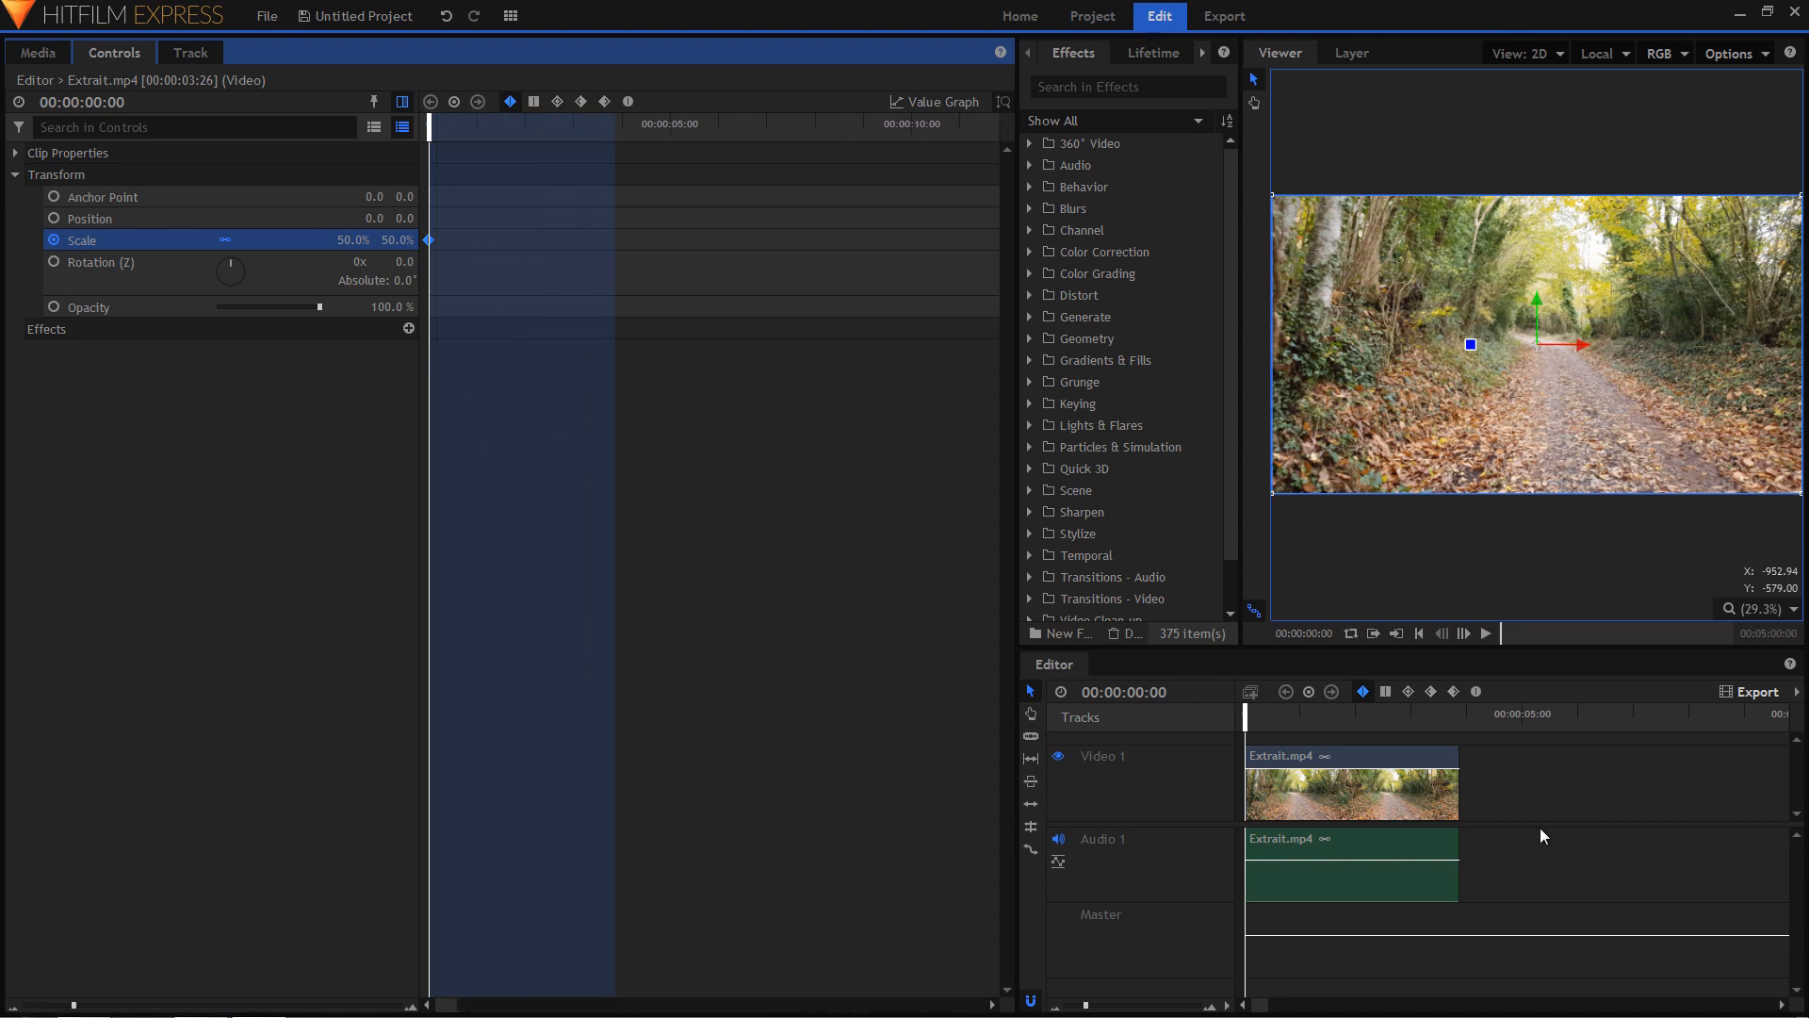
Add a second scale keyframe at the end of the clip, at 00:00:03:26.
{"action": "left_click", "coordinate": [1378, 801]}
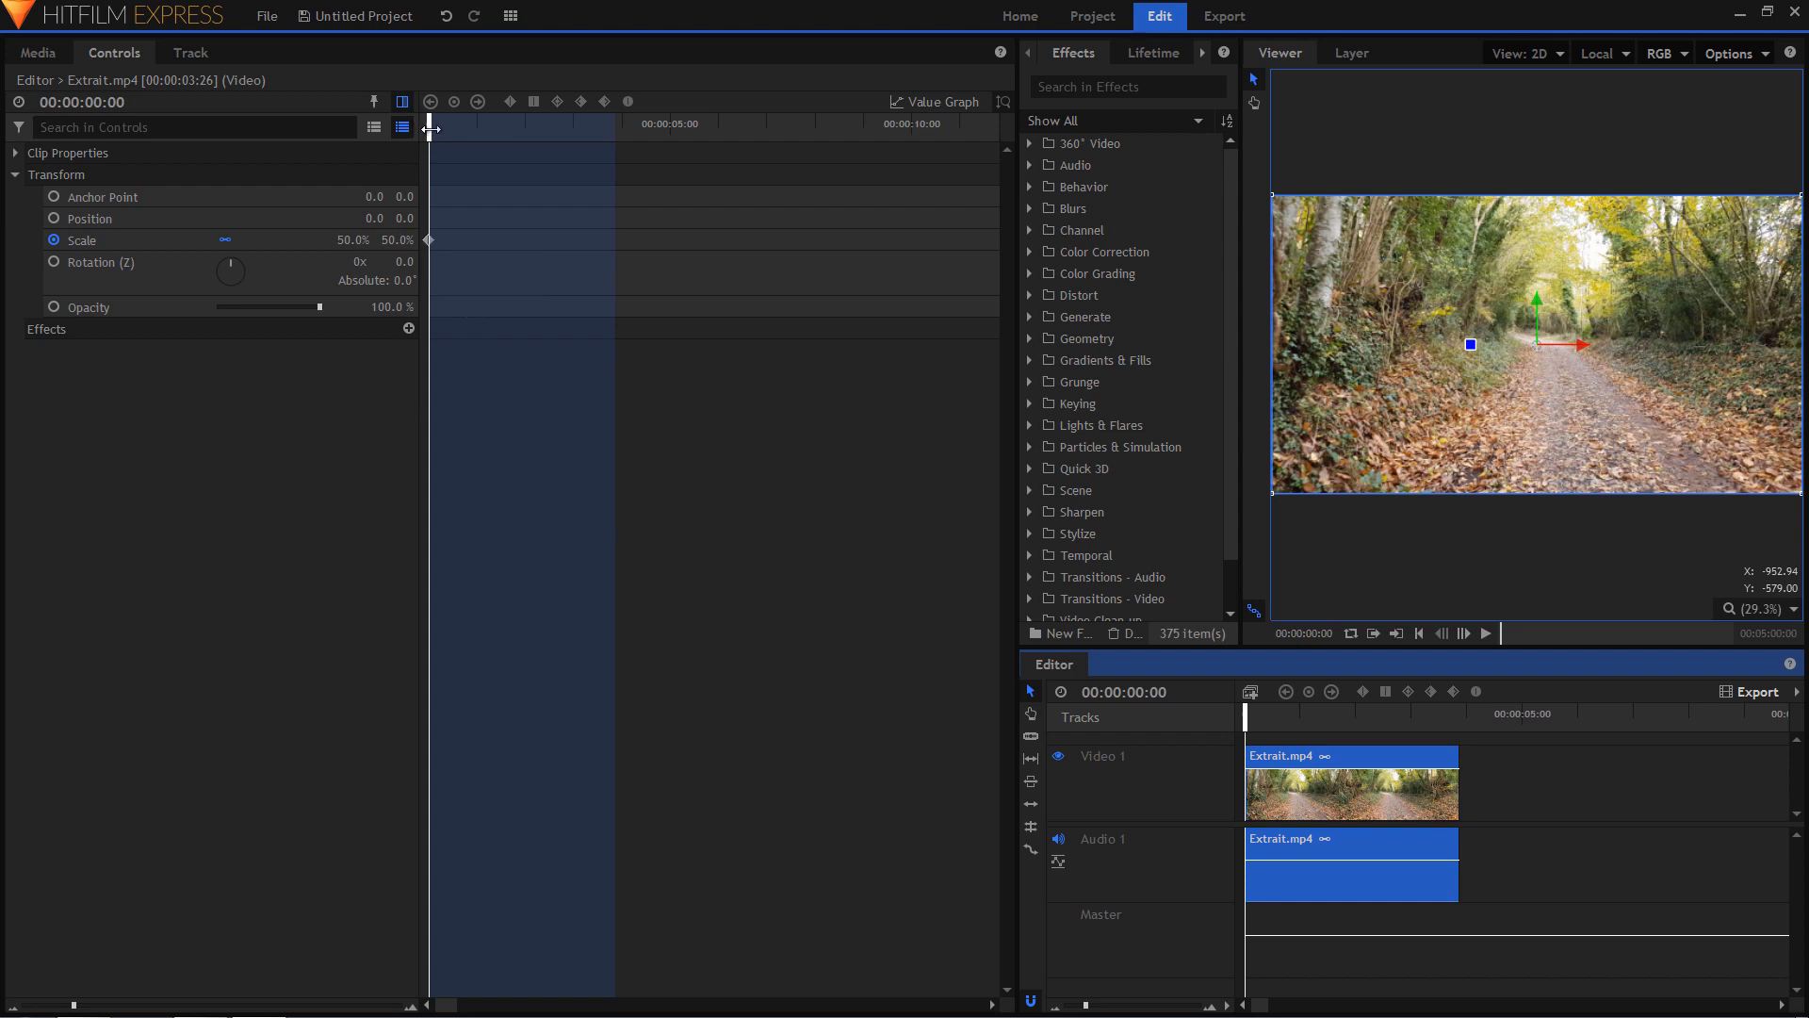
{"action": "left_click", "coordinate": [1452, 715]}
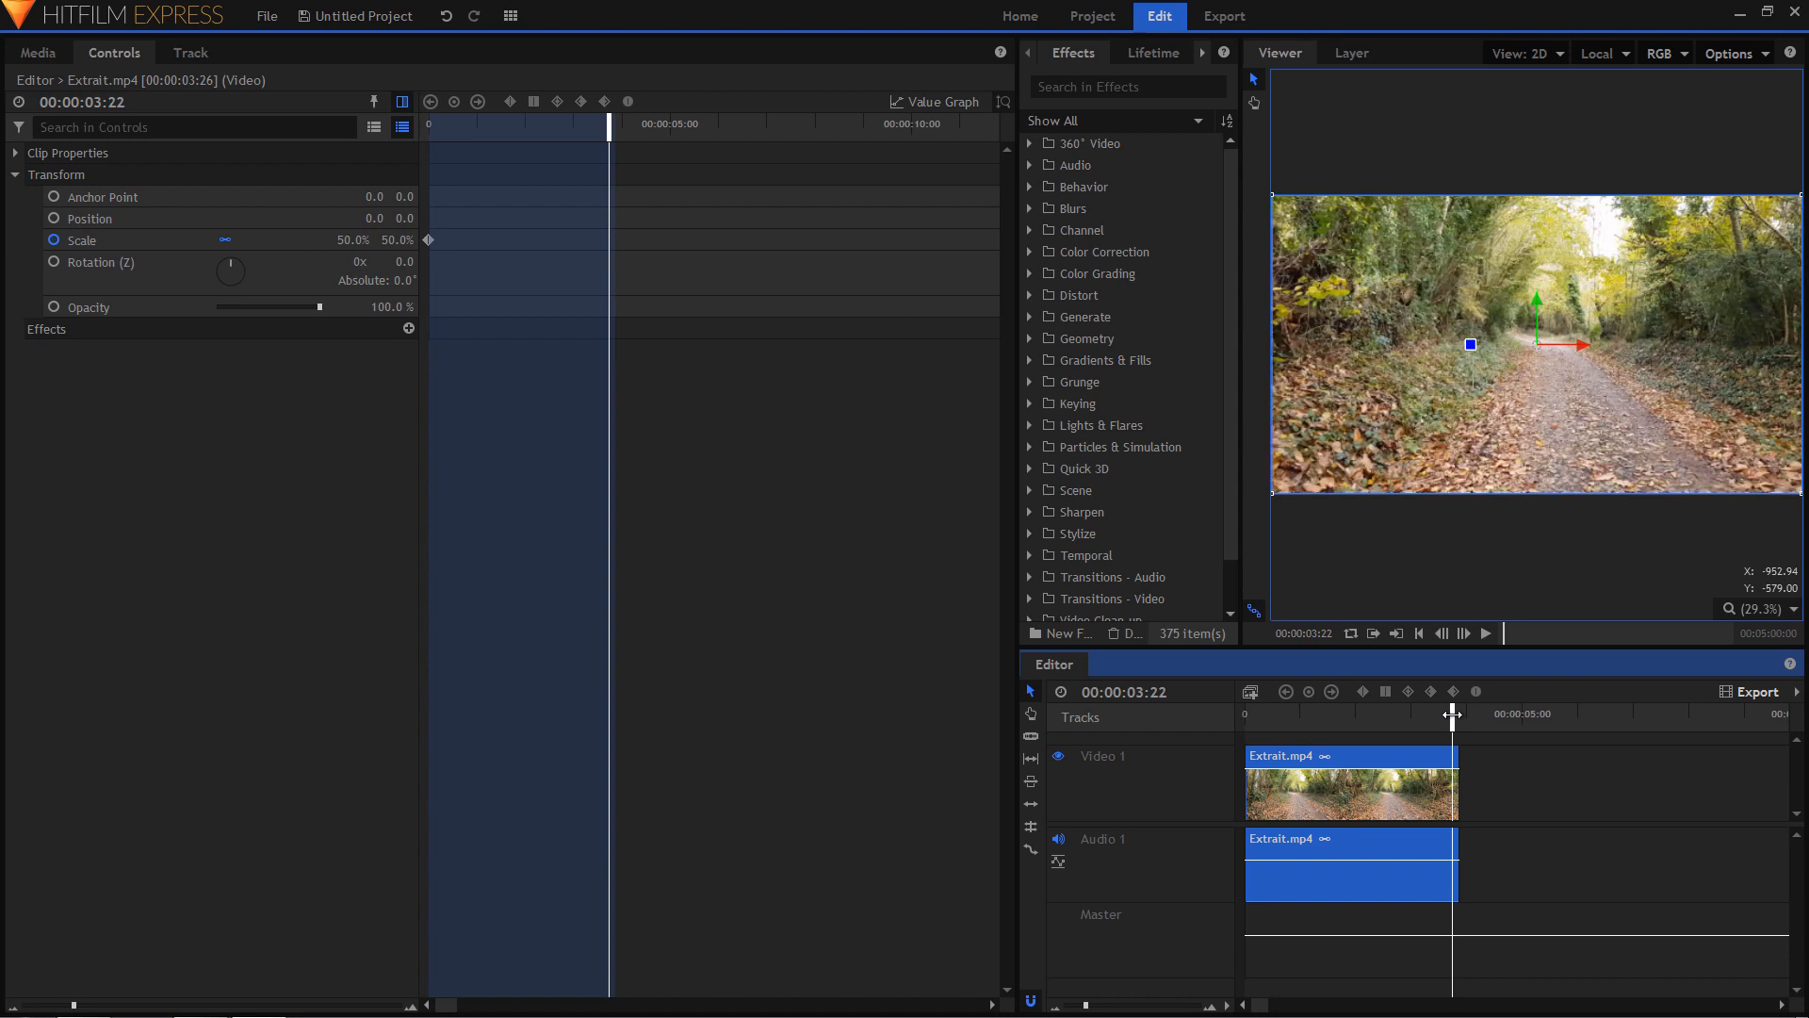
{"action": "left_click", "coordinate": [1459, 737]}
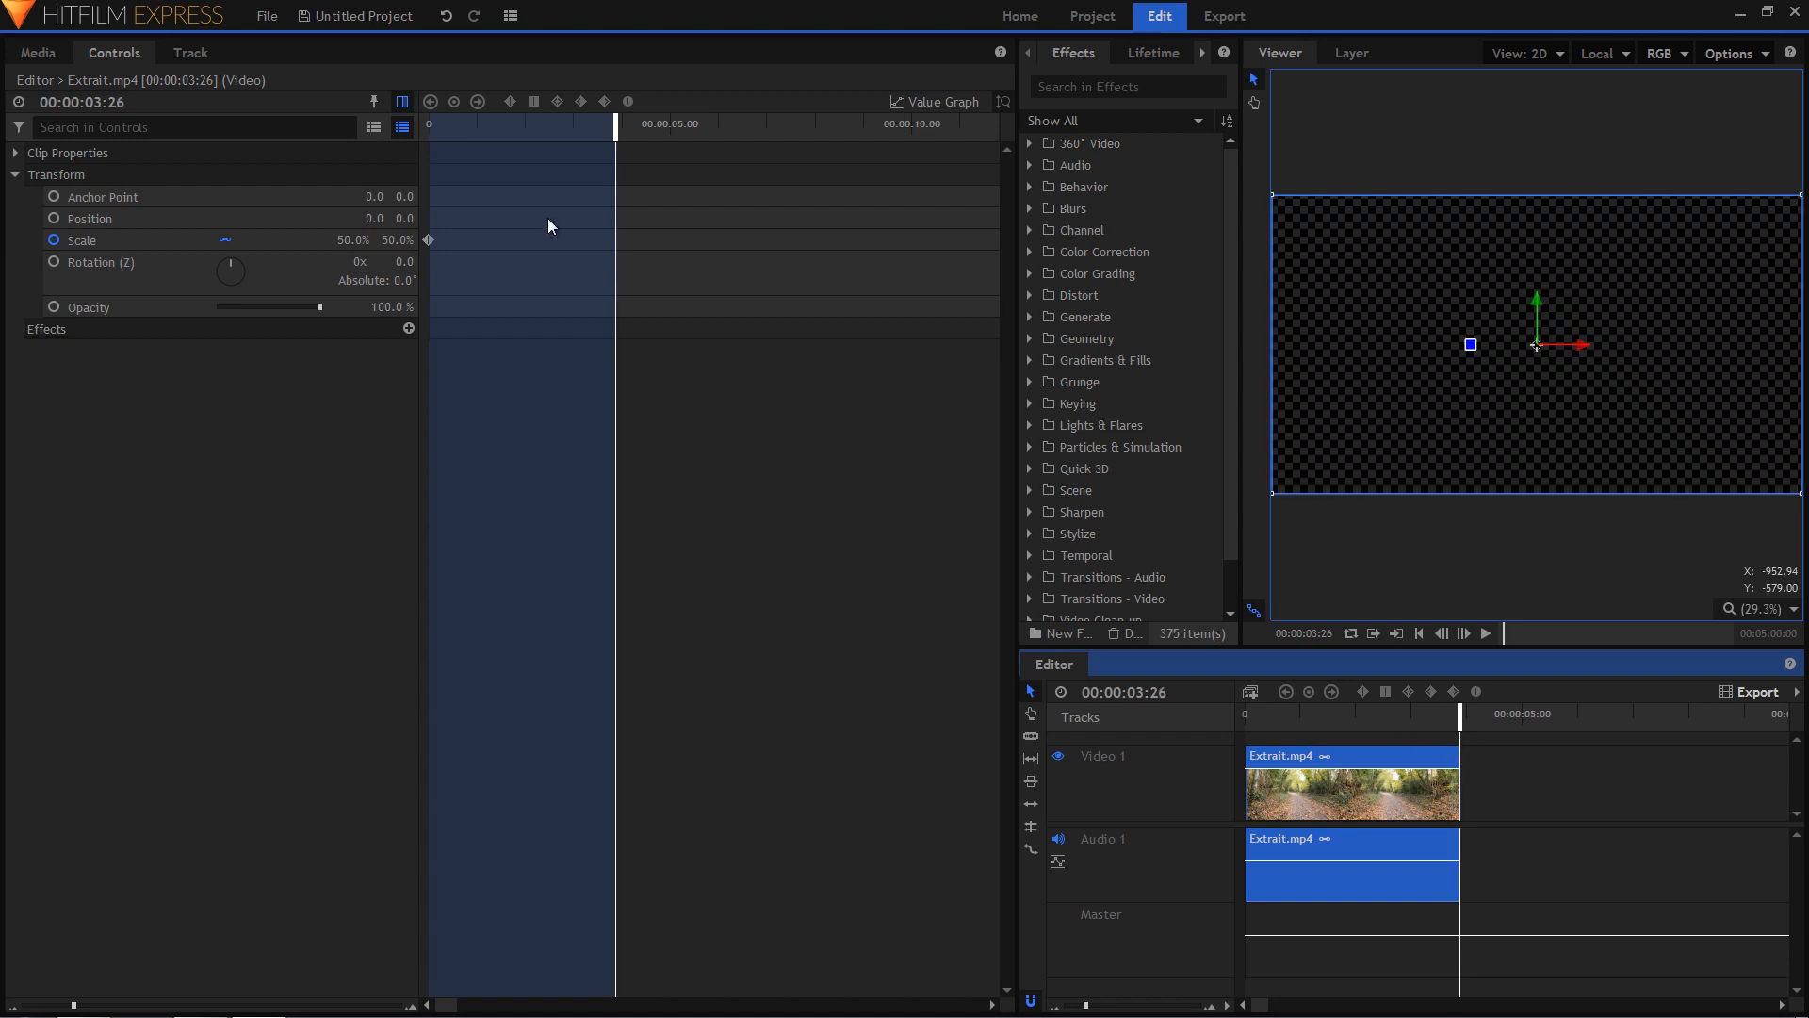
{"action": "left_click", "coordinate": [323, 243]}
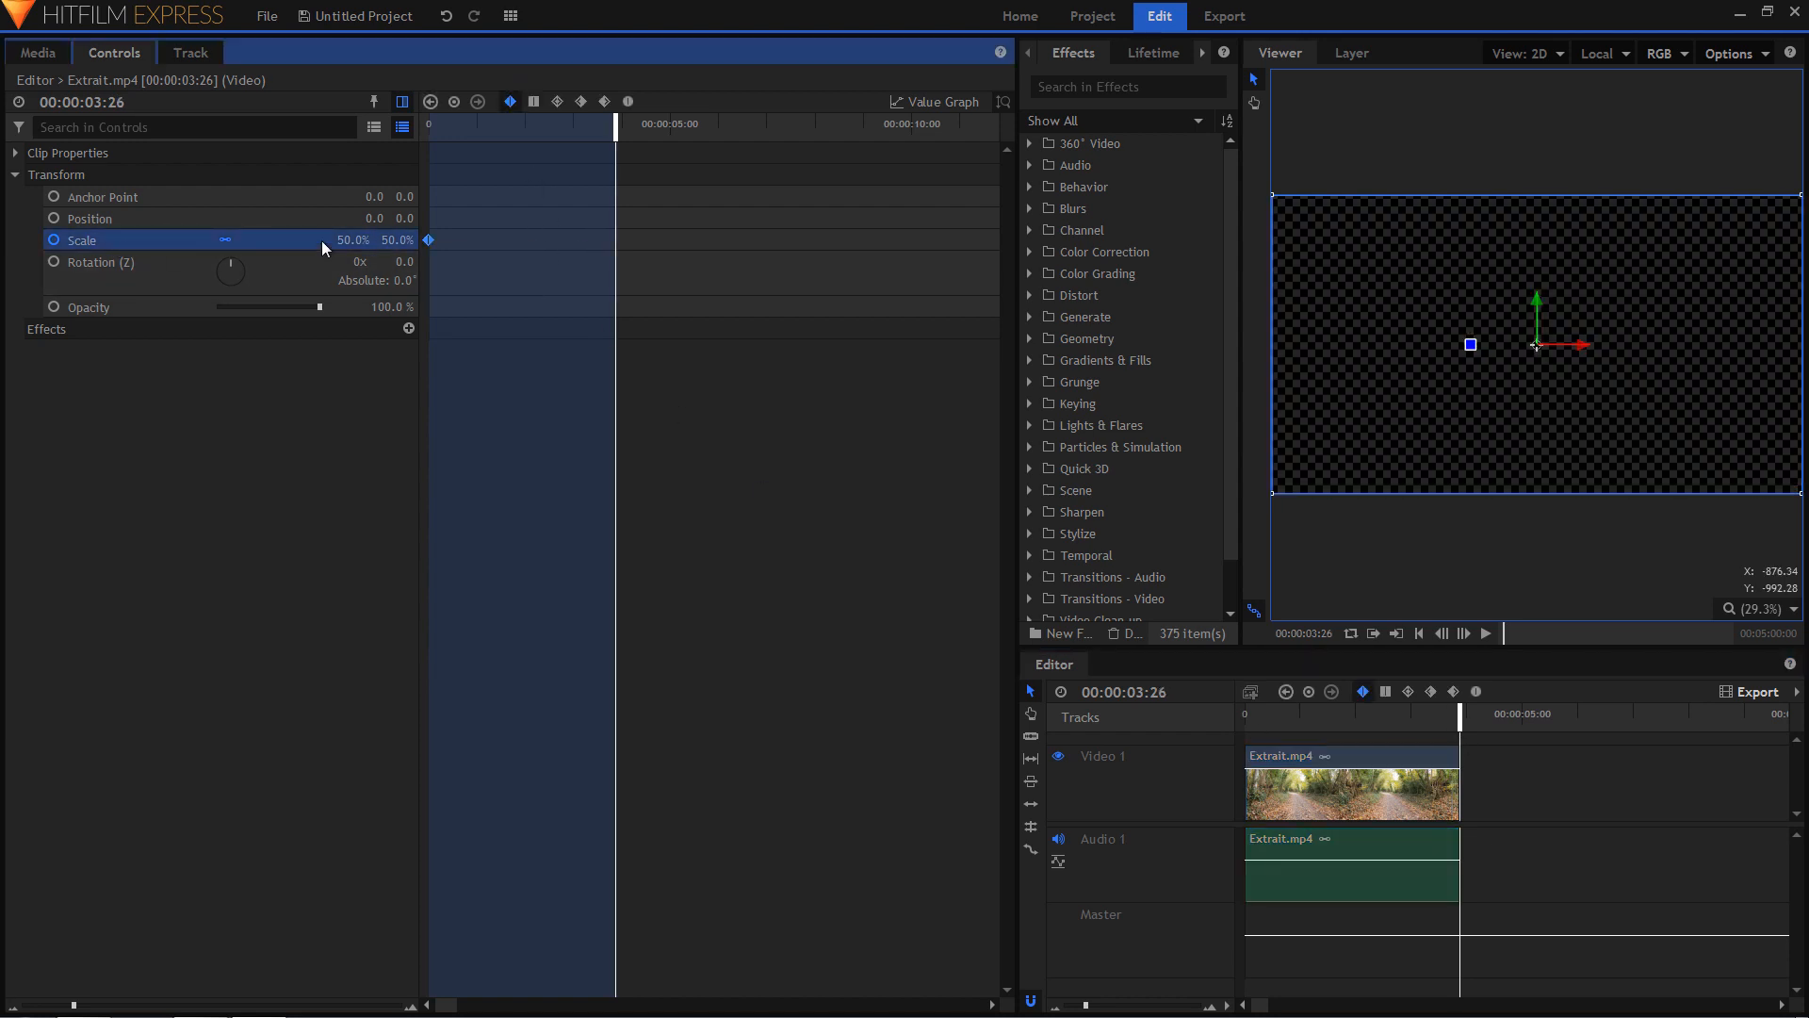
{"action": "left_click", "coordinate": [454, 102]}
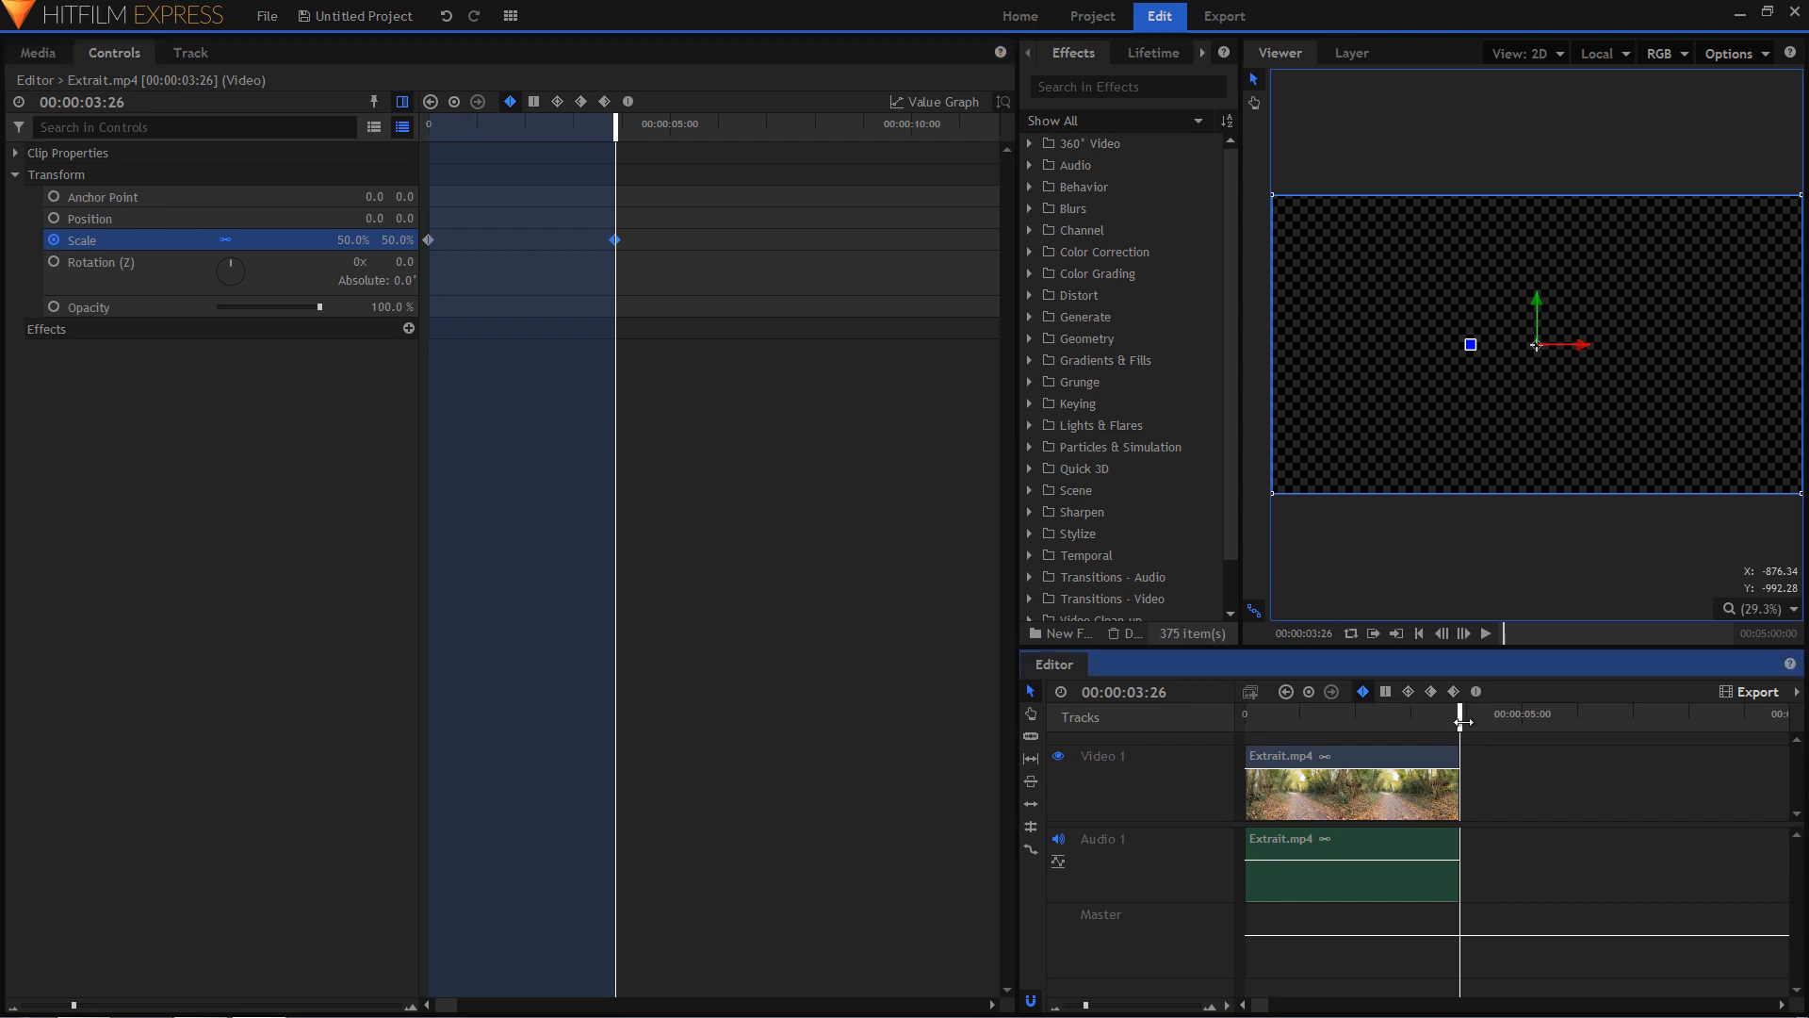
Set the scale keyframe at the start of the clip to 100%.
{"action": "left_click_drag", "start_coordinate": [1459, 718], "coordinate": [1291, 720]}
{"action": "key", "text": "Home"}
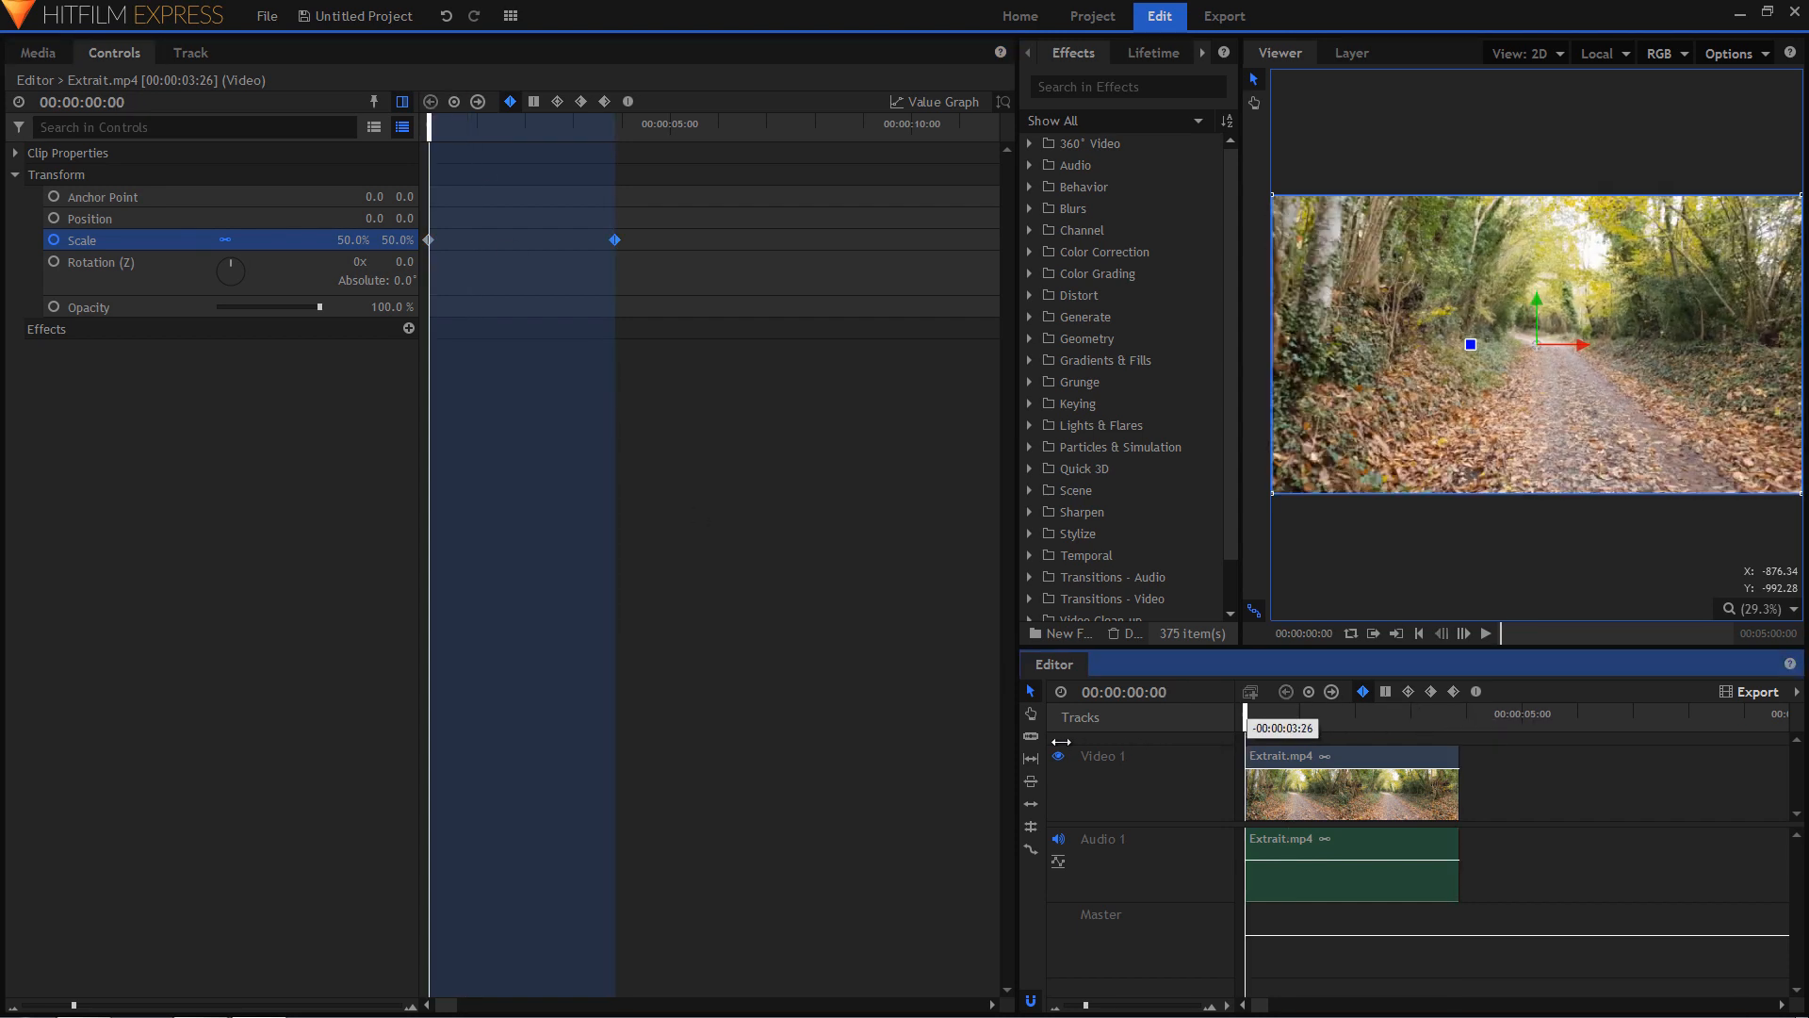
{"action": "left_click", "coordinate": [353, 240]}
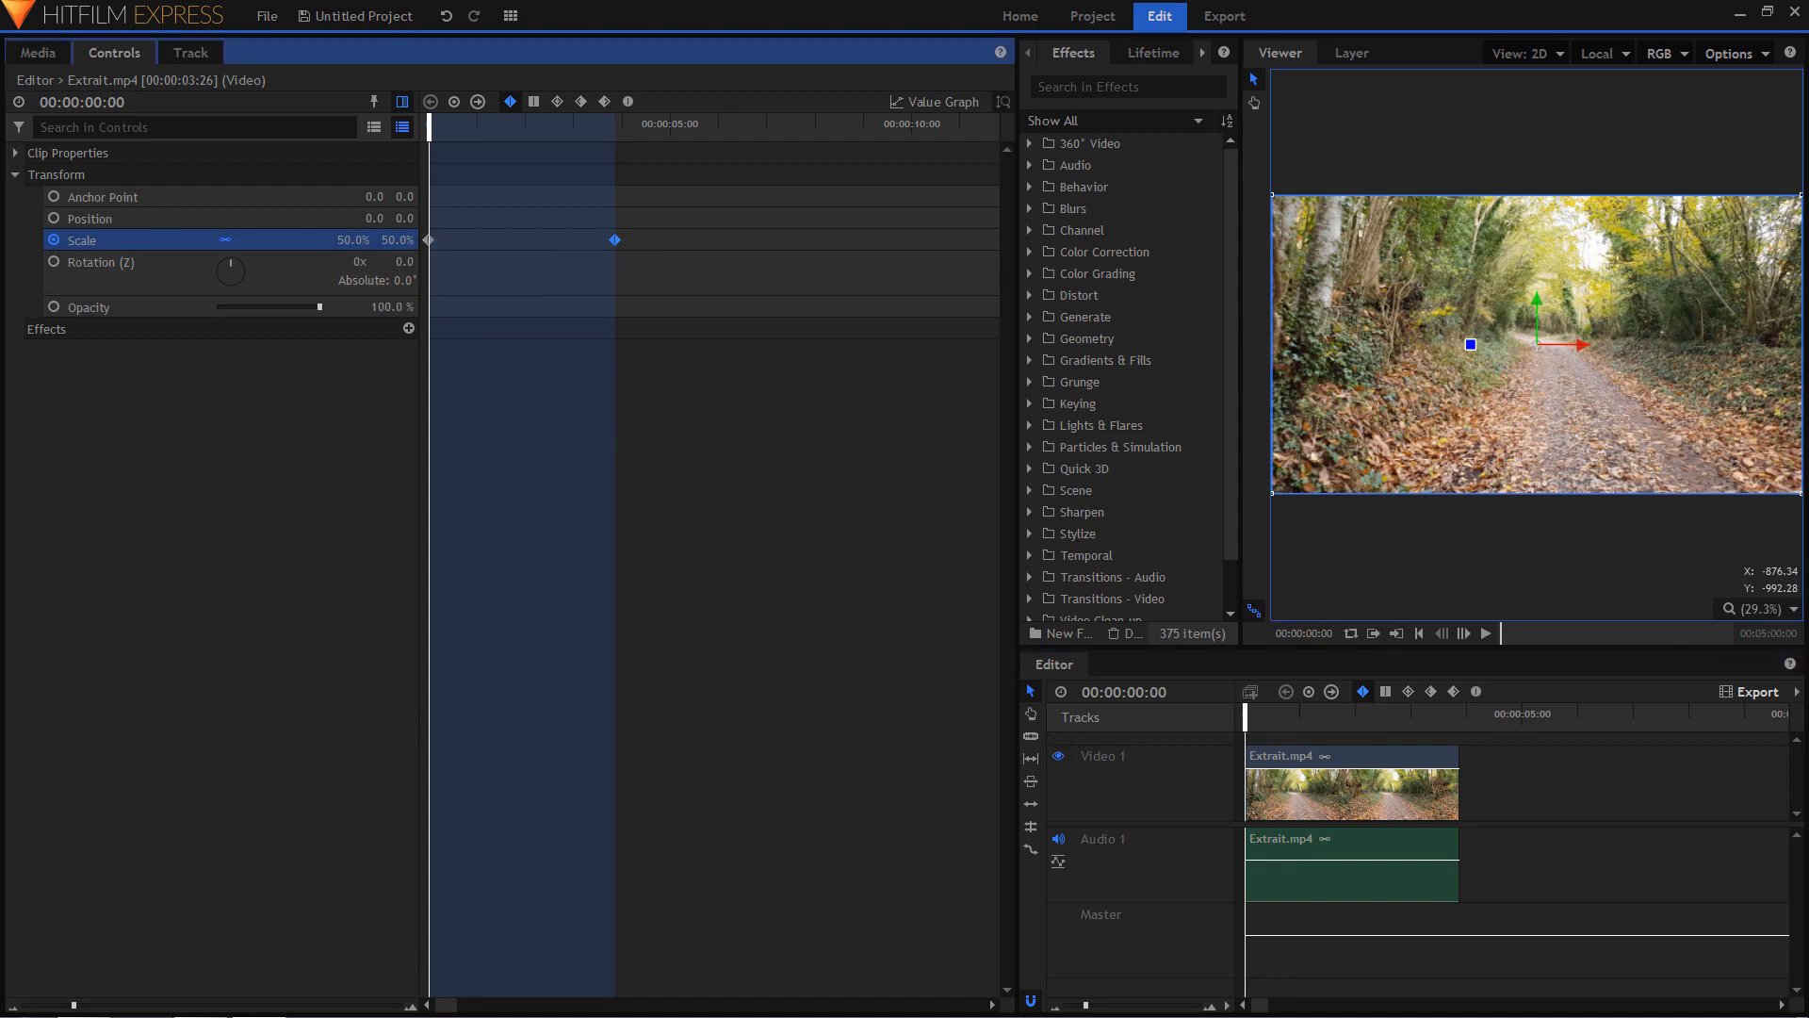
{"action": "type", "text": "100"}
{"action": "key", "text": "Return"}
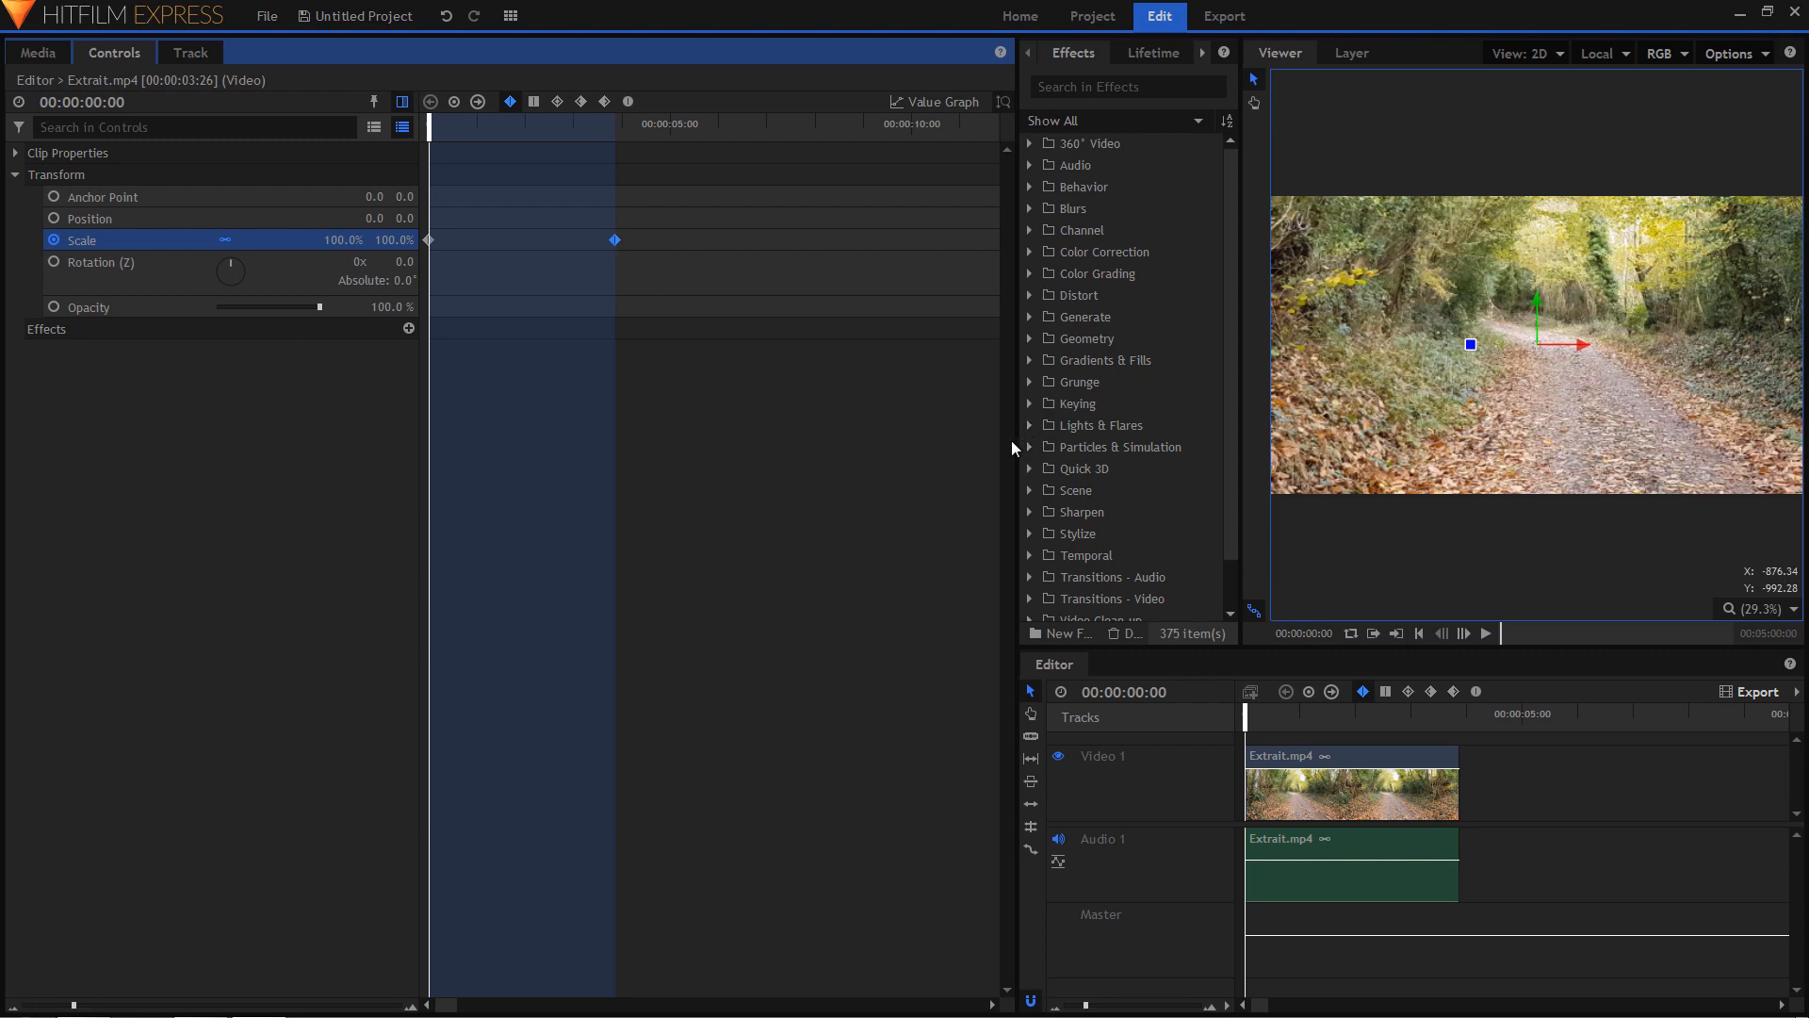
Enlarge the viewer area and play back the scale animation from the start of the clip.
{"action": "left_click_drag", "start_coordinate": [777, 450], "coordinate": [496, 462]}
{"action": "key", "text": "space"}
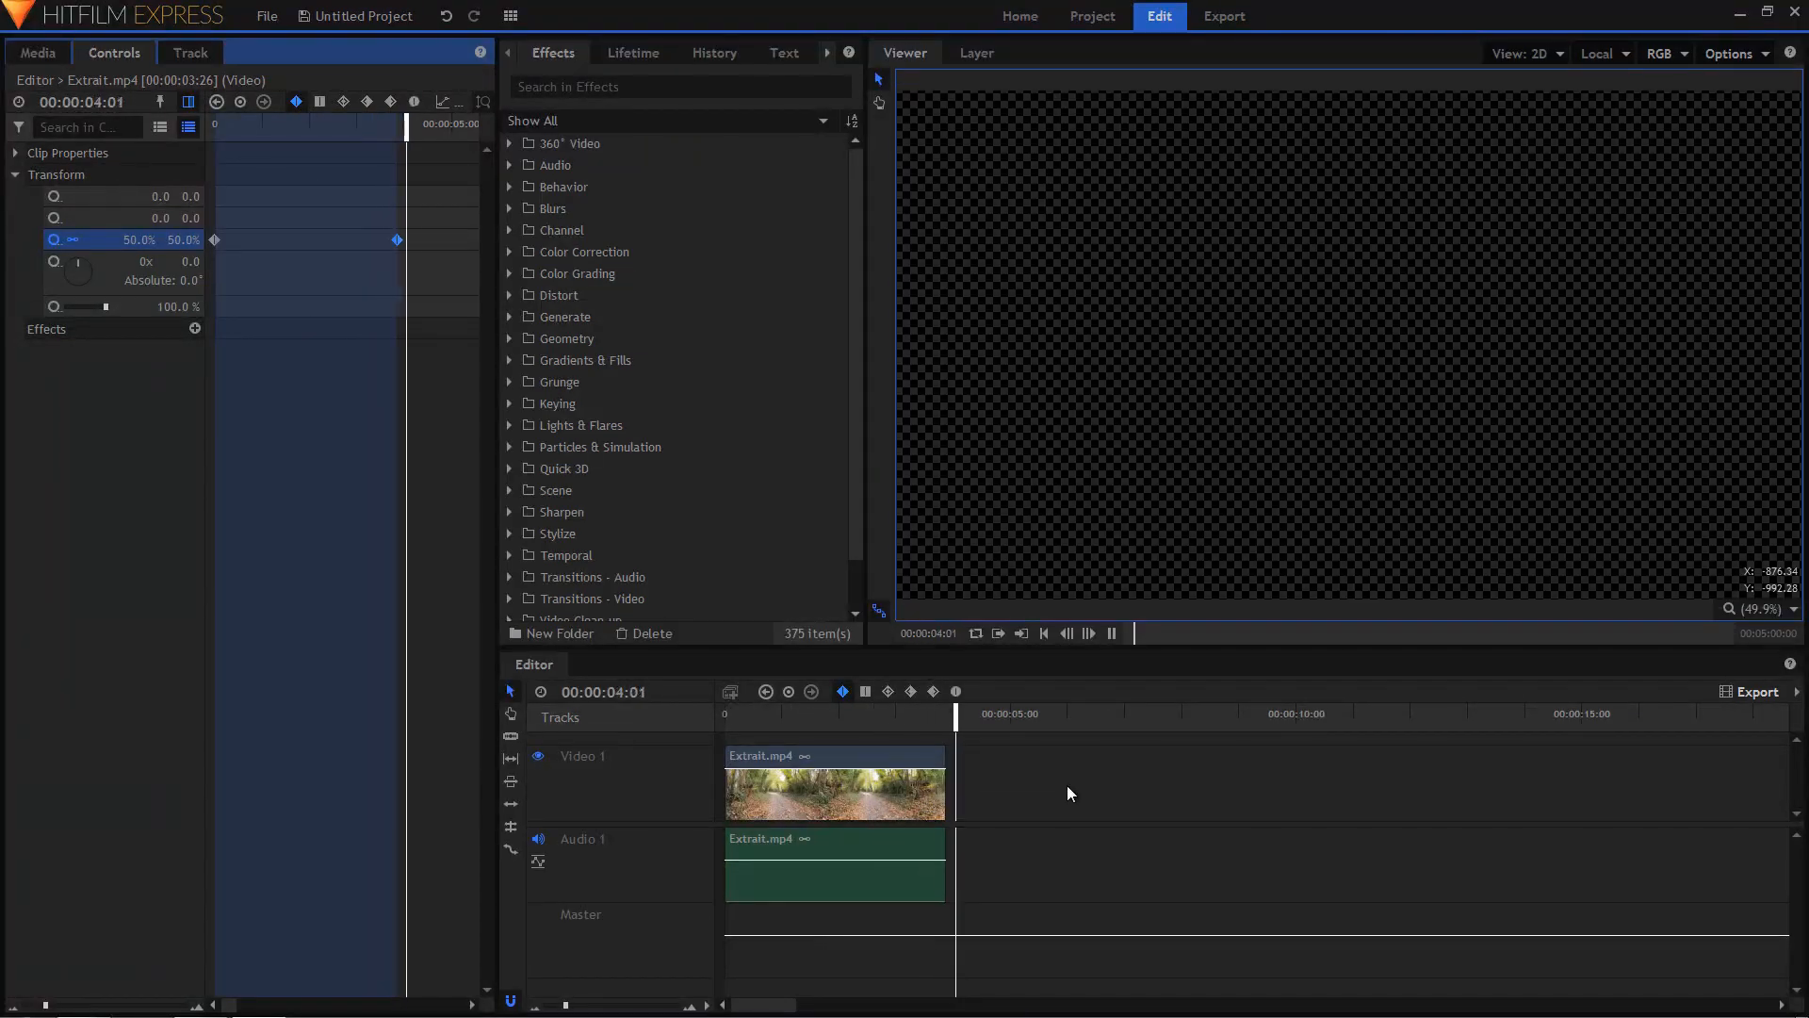
{"action": "key", "text": "space"}
{"action": "left_click", "coordinate": [766, 718]}
{"action": "left_click", "coordinate": [726, 720]}
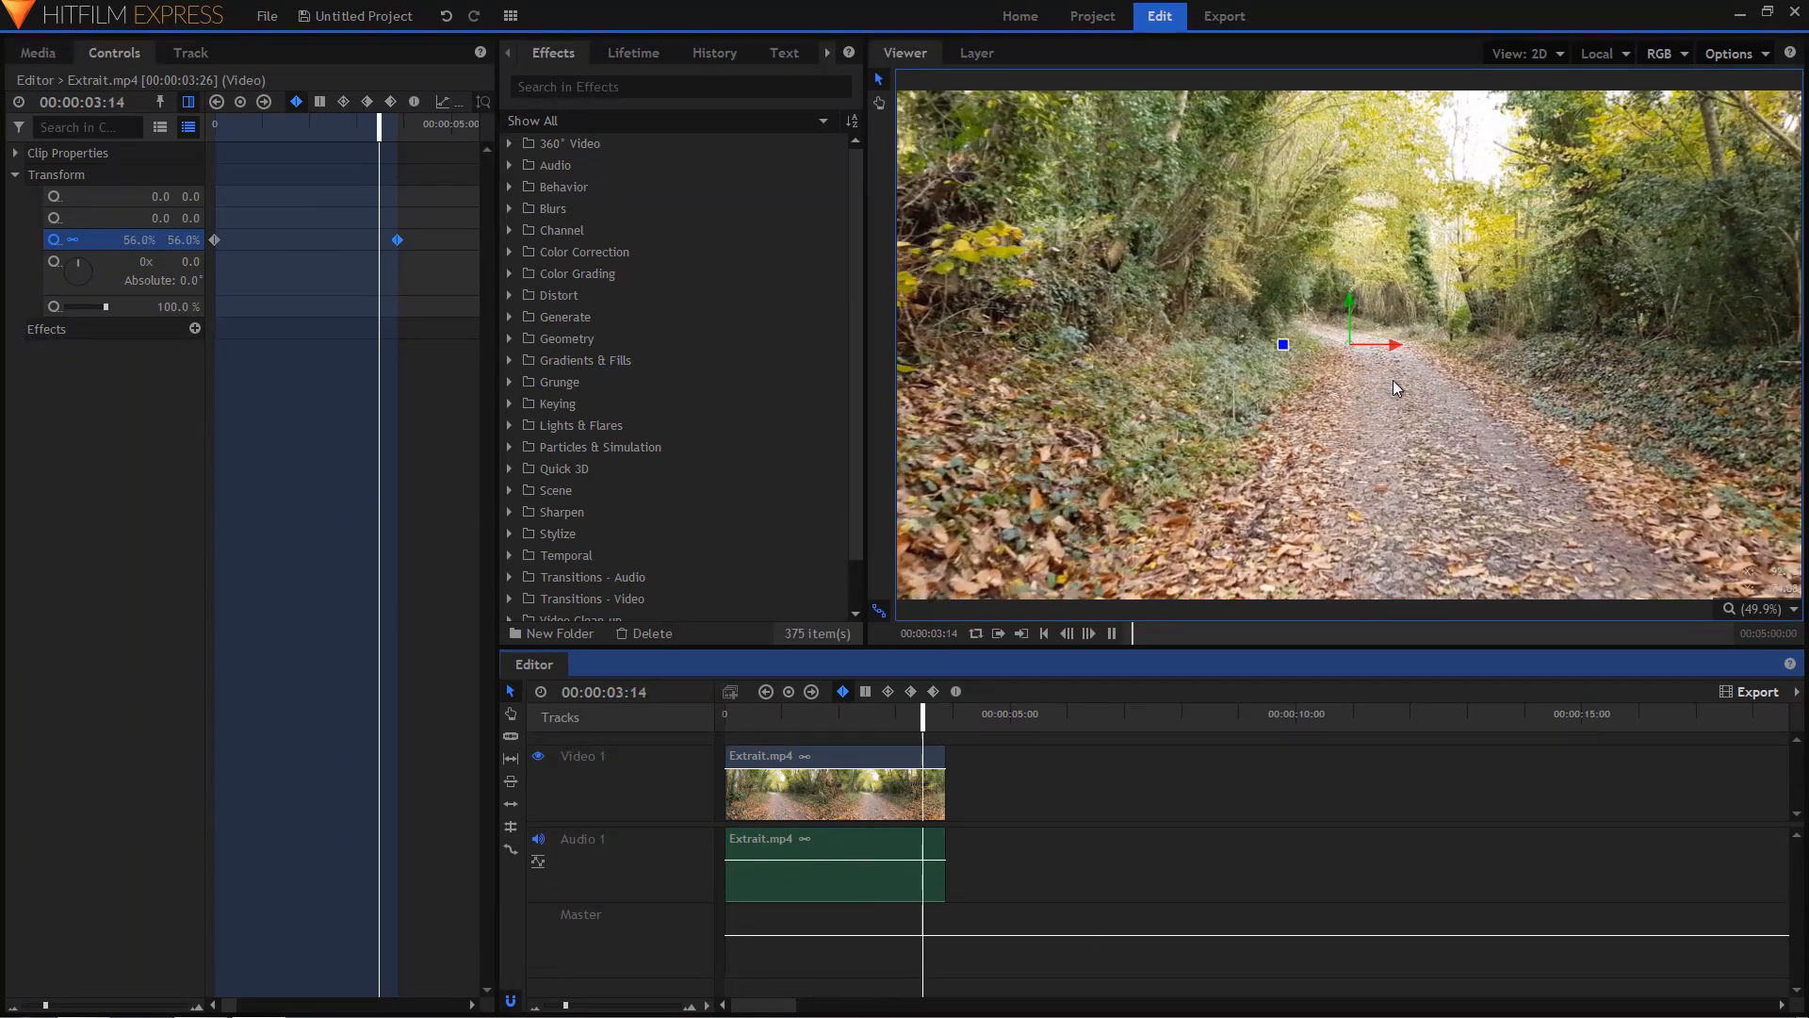
{"action": "key", "text": "space"}
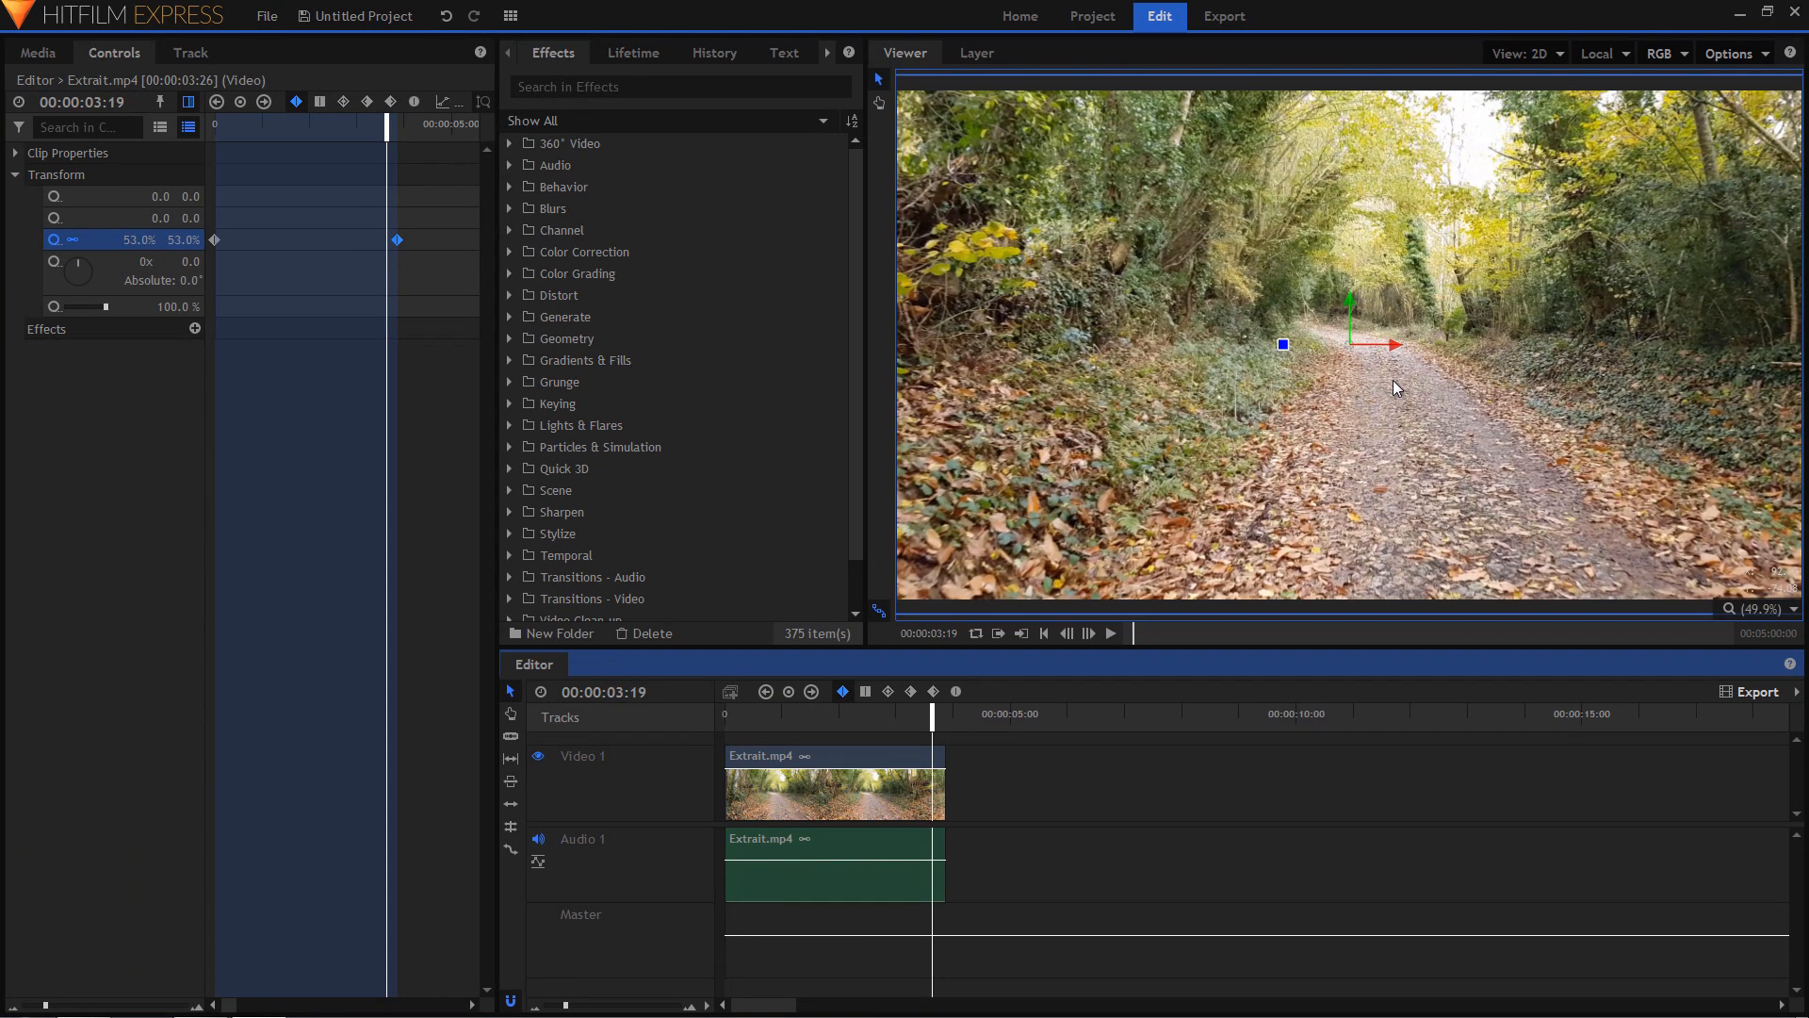